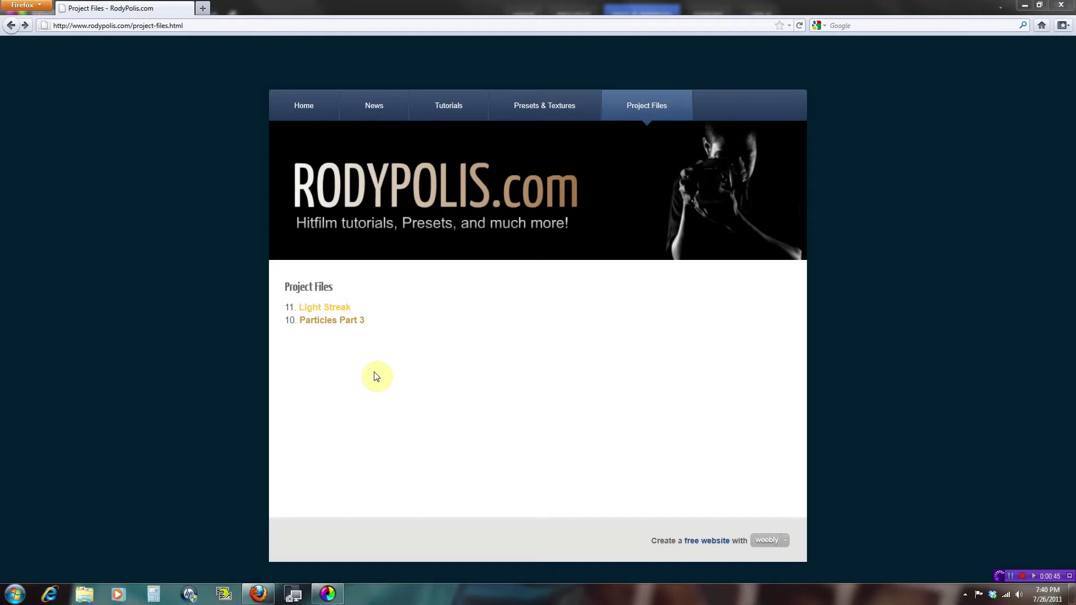
# Create a new composite shot named 'Light Streak'.
pyautogui.click(329, 594)
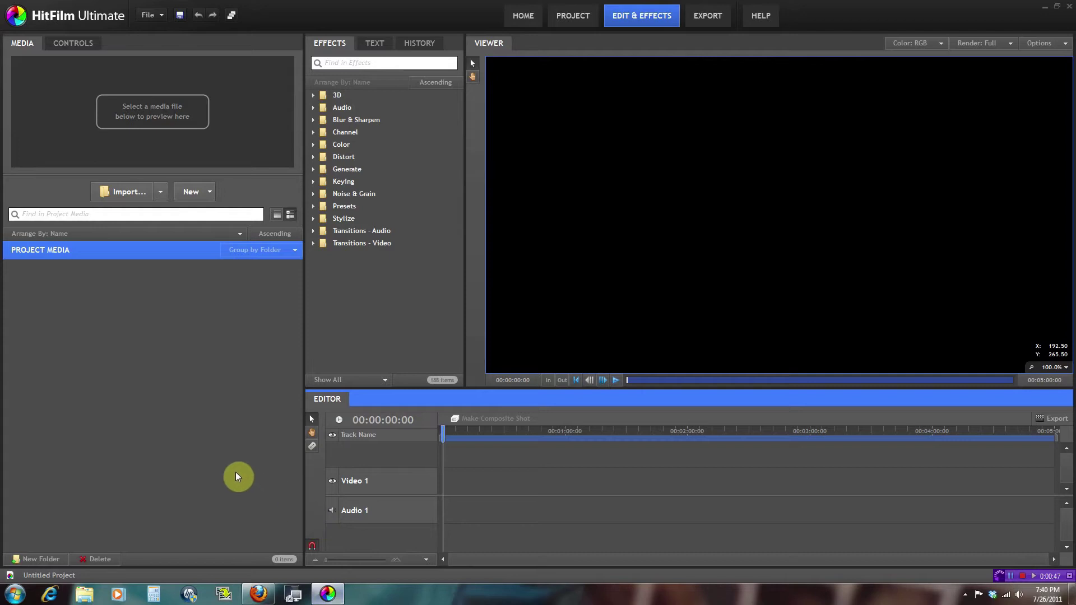
pyautogui.click(205, 192)
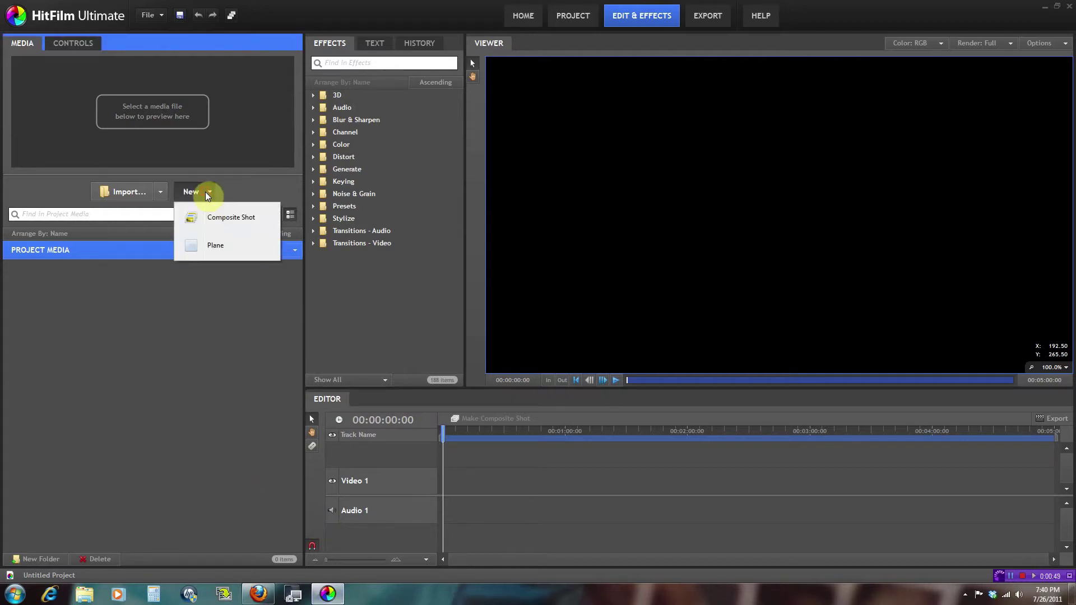
pyautogui.click(211, 216)
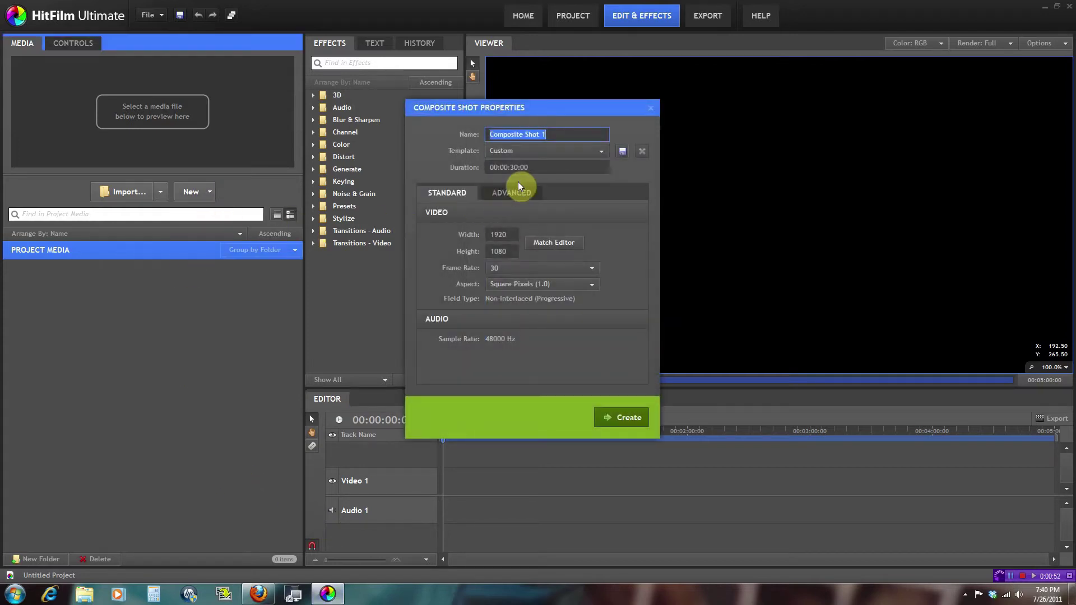
pyautogui.write('Light Streak')
pyautogui.click(621, 418)
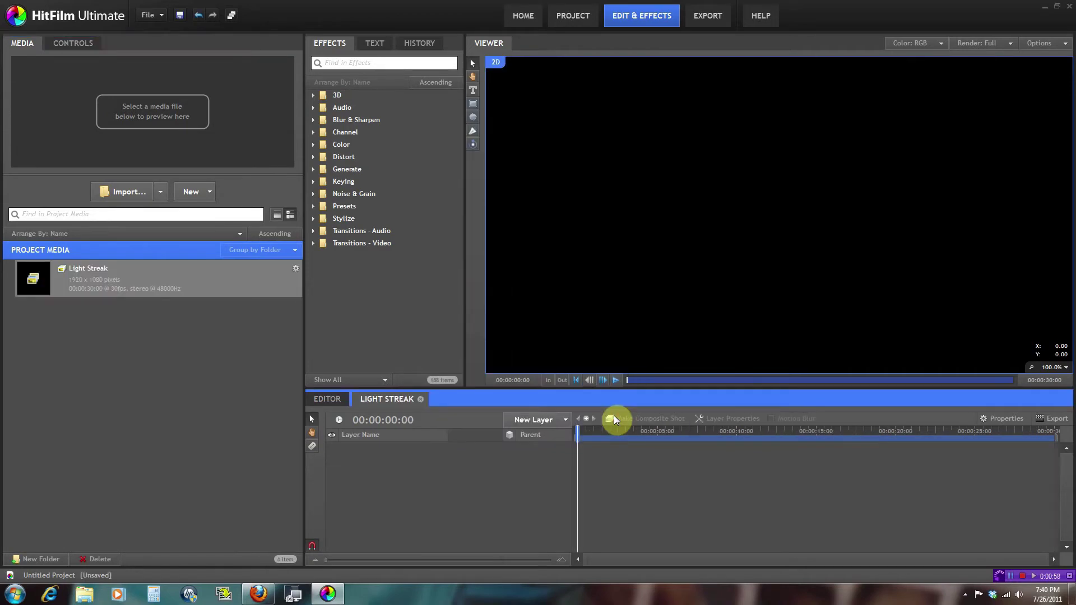
# Add a 3D Particle Simulator layer to the timeline along with a new camera.
pyautogui.click(567, 252)
pyautogui.scroll(-2, 567, 252)
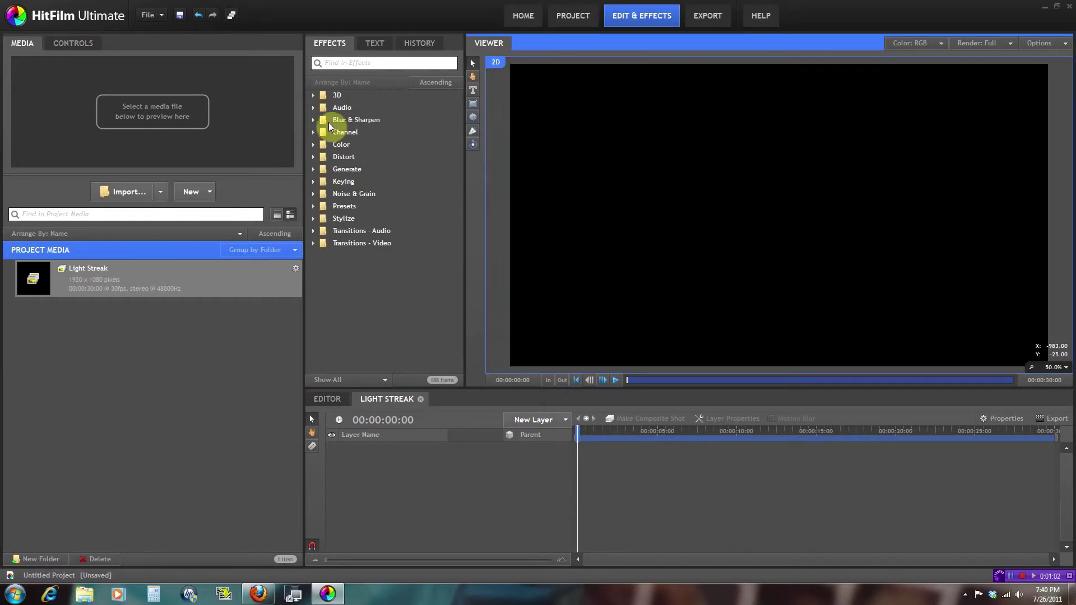
pyautogui.click(314, 98)
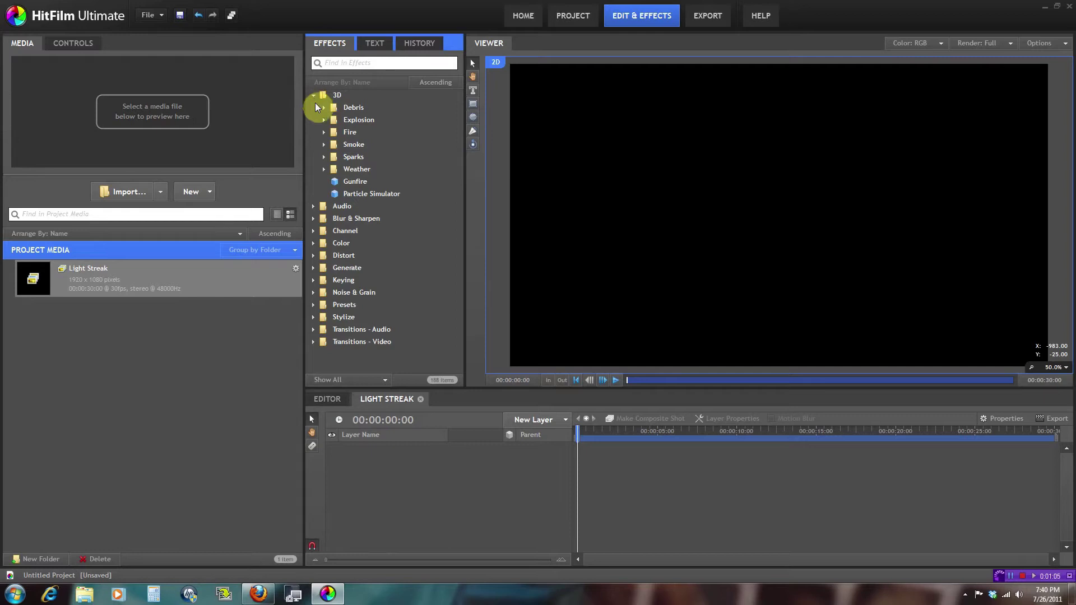
pyautogui.moveTo(351, 195); pyautogui.dragTo(357, 456)
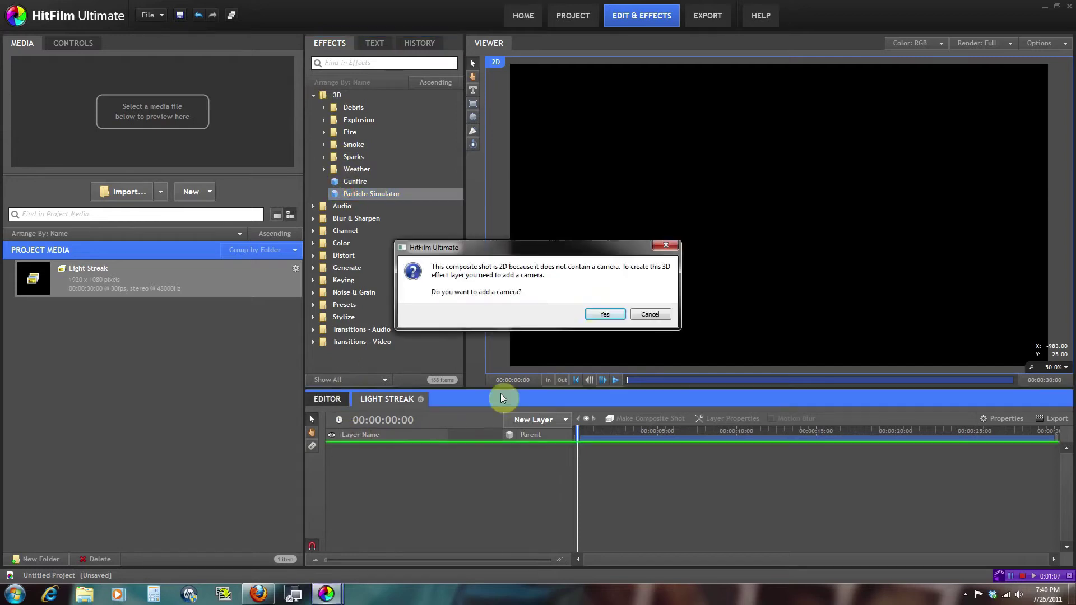
pyautogui.click(594, 314)
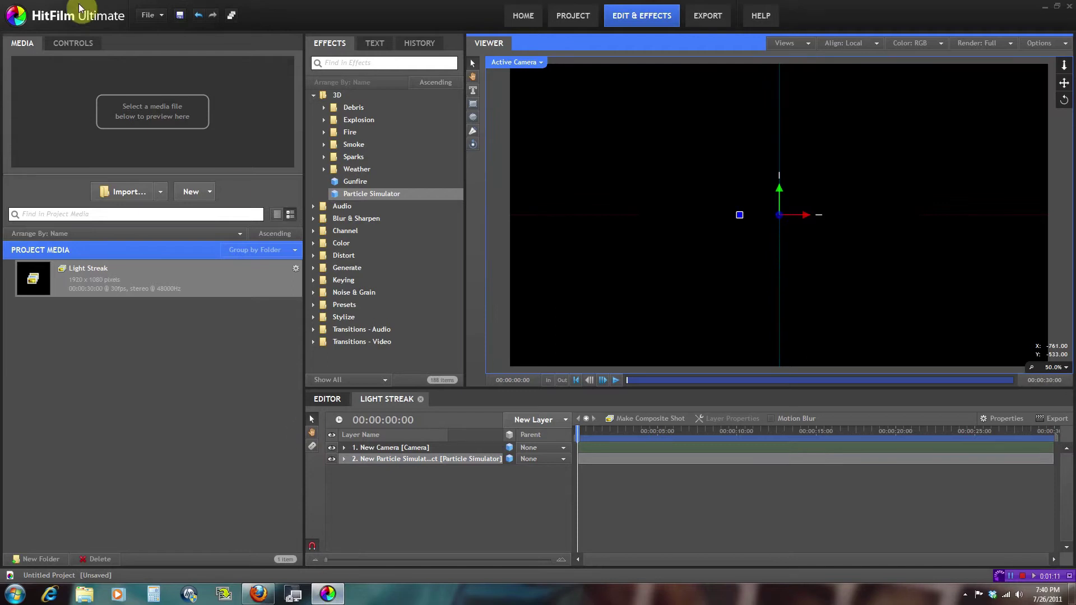
# Select the Particle Simulator layer and expand its Emitter's Particle System Appearance settings.
pyautogui.click(73, 47)
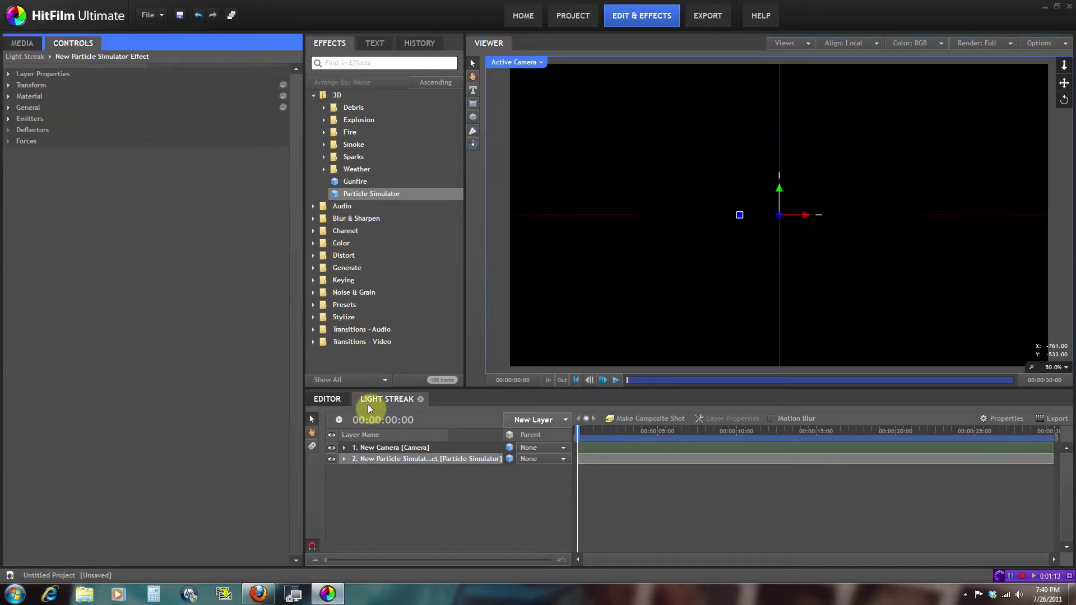
pyautogui.click(396, 458)
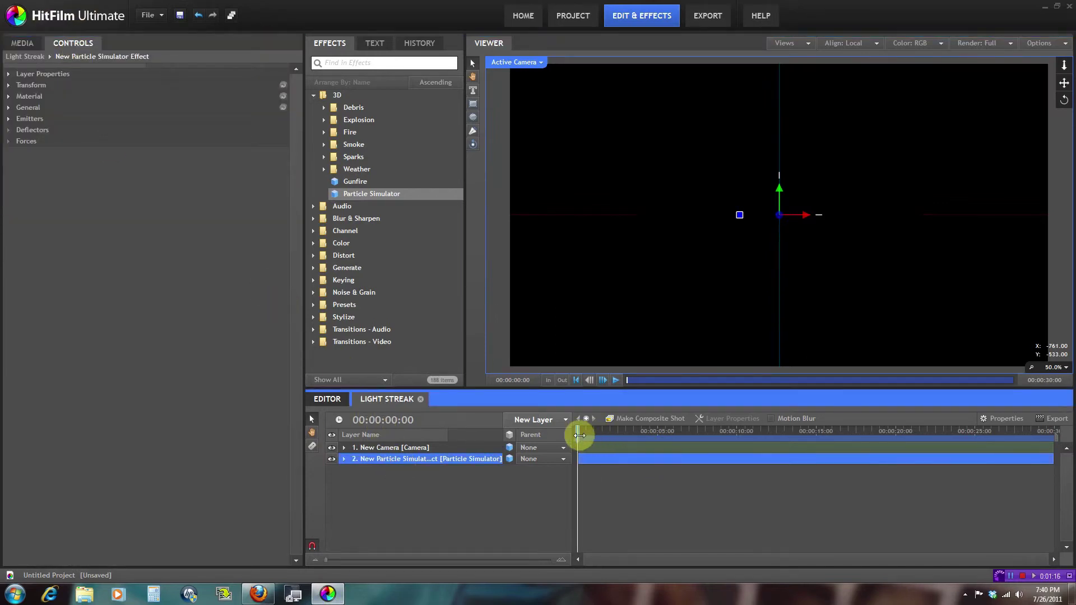
pyautogui.moveTo(579, 436)
pyautogui.mouseDown()
pyautogui.moveTo(620, 431)
pyautogui.moveTo(594, 433)
pyautogui.mouseUp()
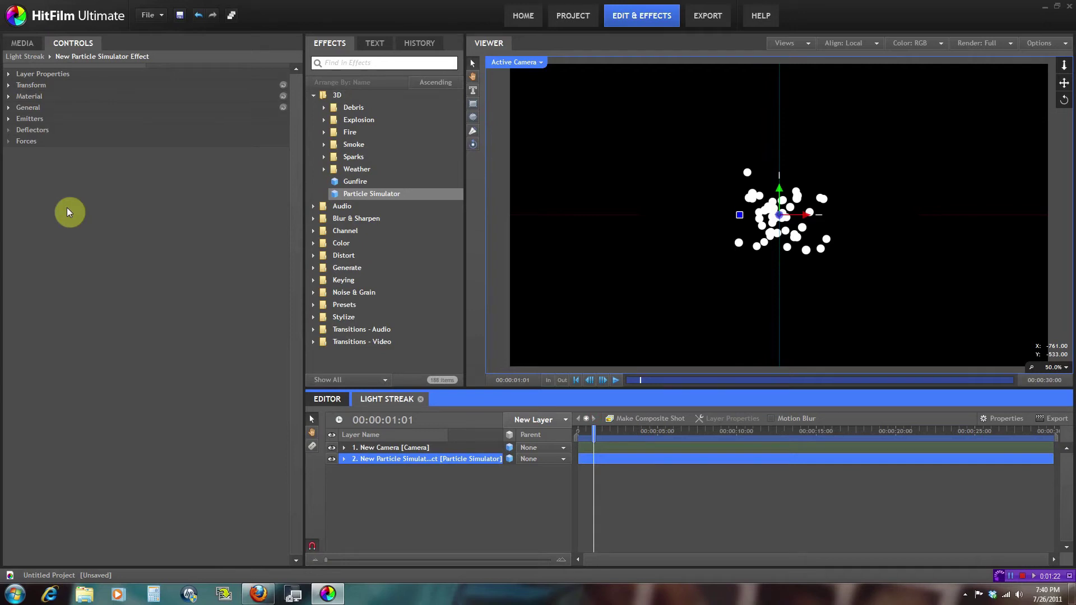
pyautogui.click(11, 118)
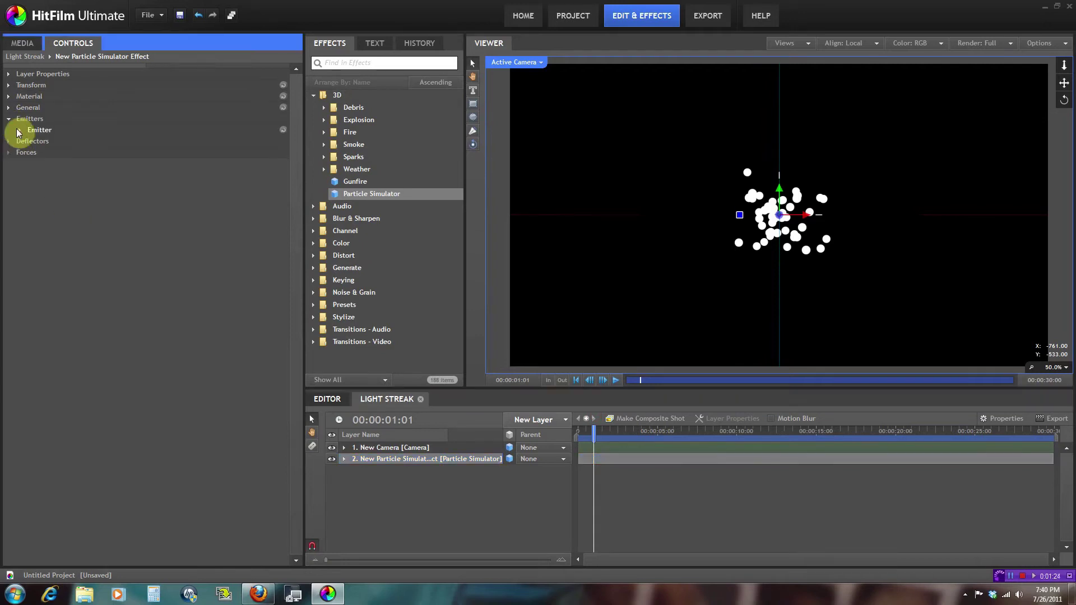
pyautogui.click(19, 130)
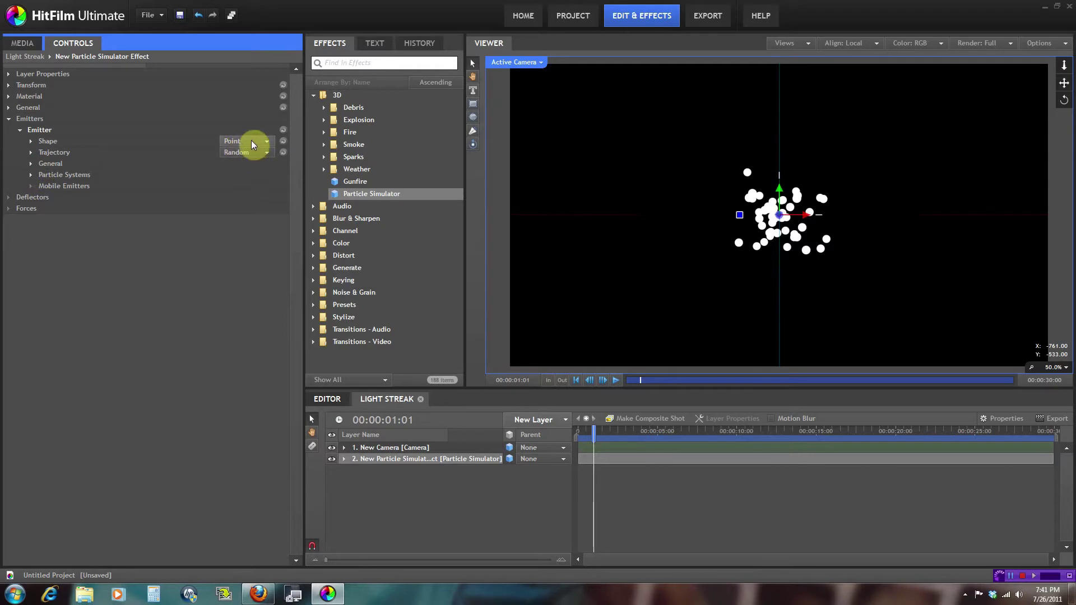
pyautogui.click(31, 174)
pyautogui.click(42, 186)
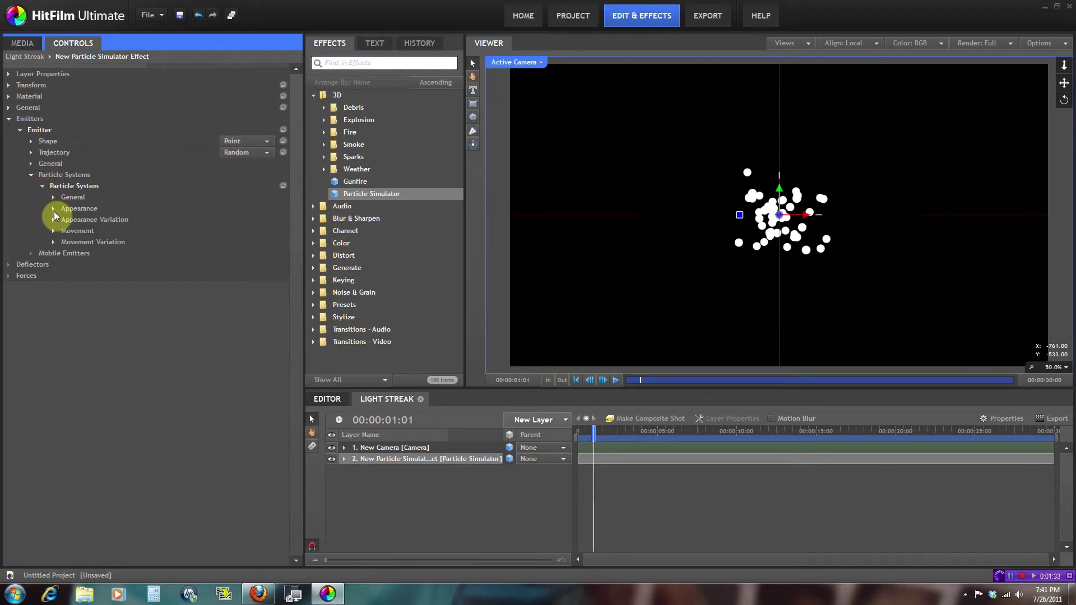
pyautogui.click(54, 209)
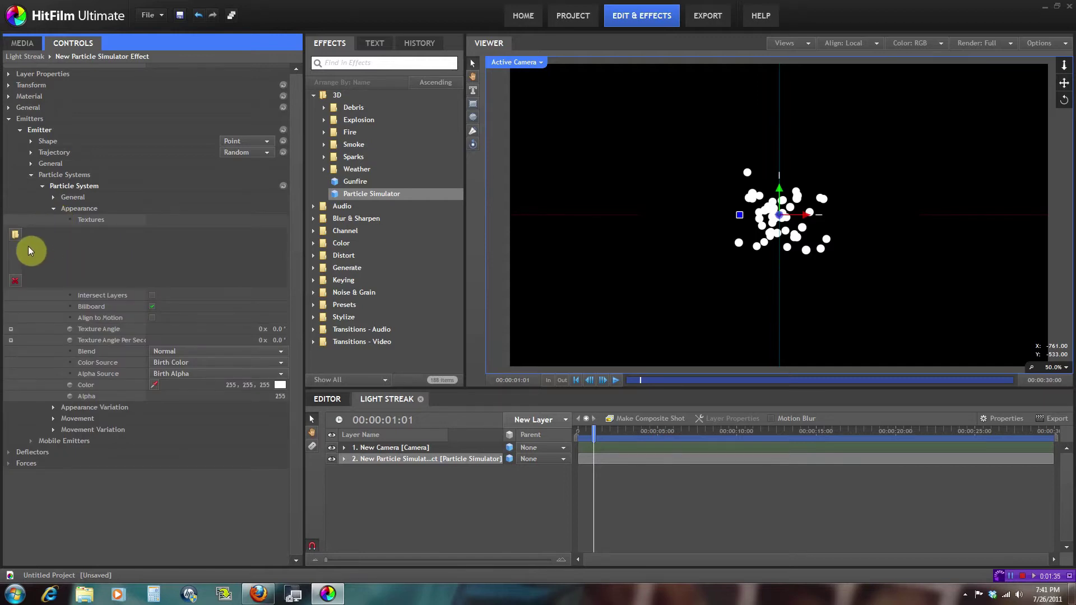
# Load Square.png as the particle texture and preview the square particles.
pyautogui.click(17, 238)
pyautogui.moveTo(550, 203); pyautogui.dragTo(549, 365)
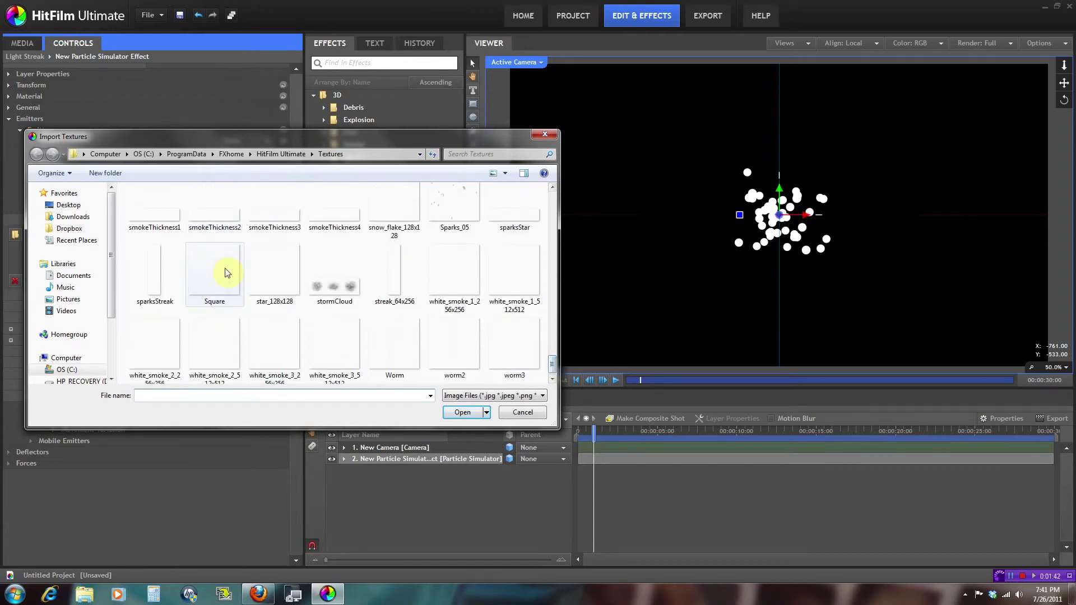
pyautogui.click(221, 298)
pyautogui.click(463, 413)
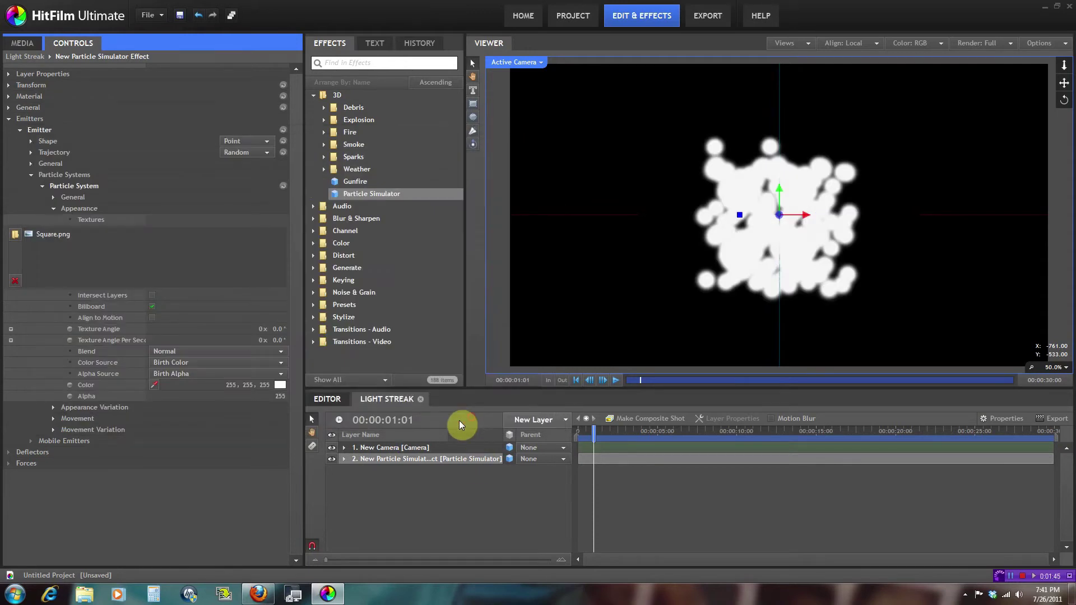
pyautogui.moveTo(592, 437)
pyautogui.mouseDown()
pyautogui.moveTo(611, 438)
pyautogui.moveTo(588, 440)
pyautogui.mouseUp()
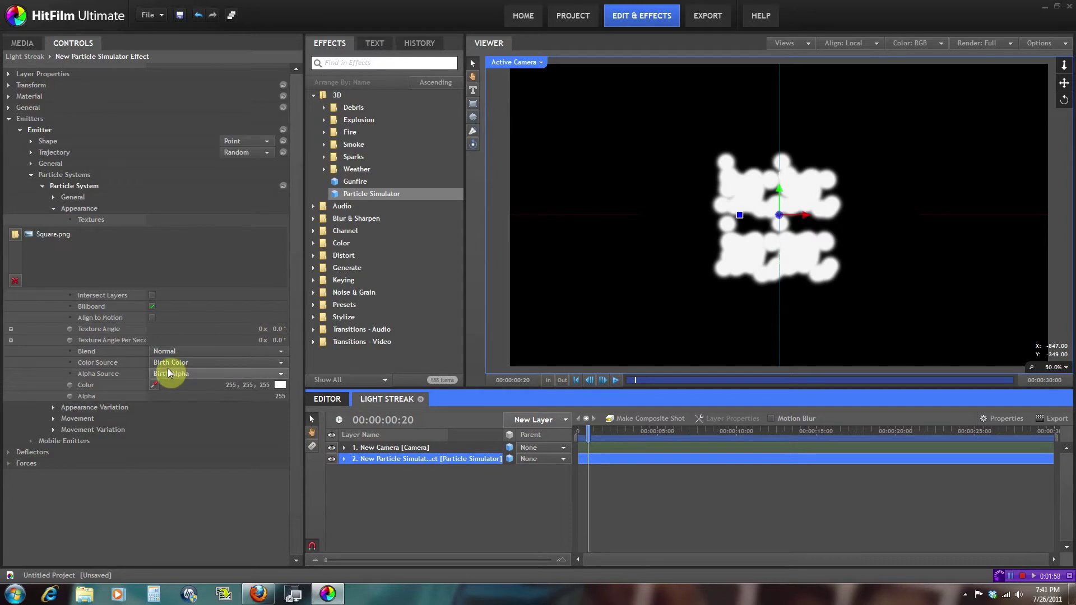
# In Movement, set particle Life to 5.0s and Speed to 0.
pyautogui.click(52, 209)
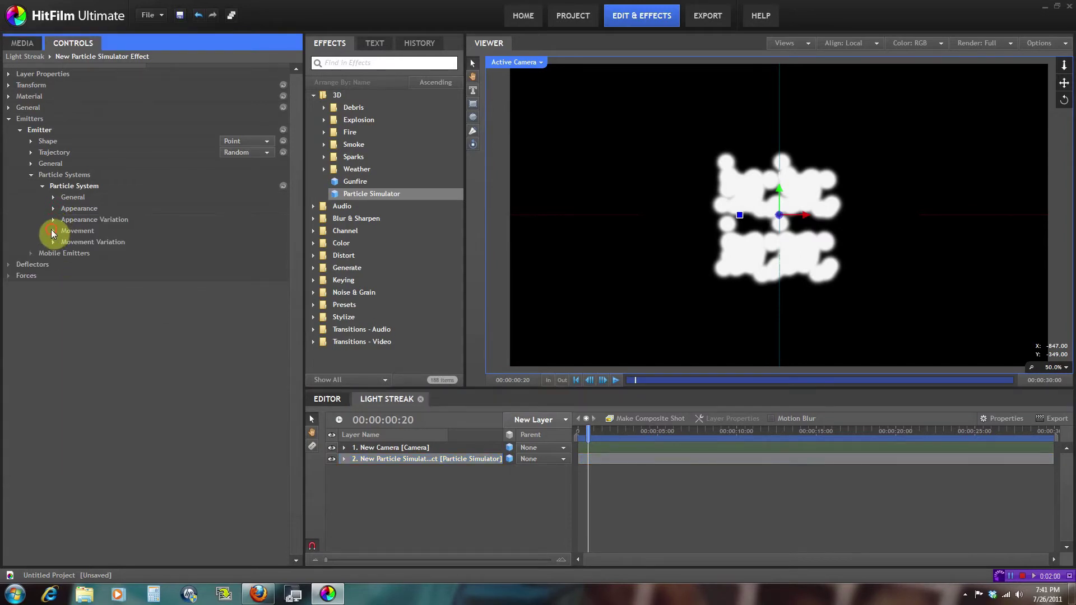
pyautogui.click(53, 230)
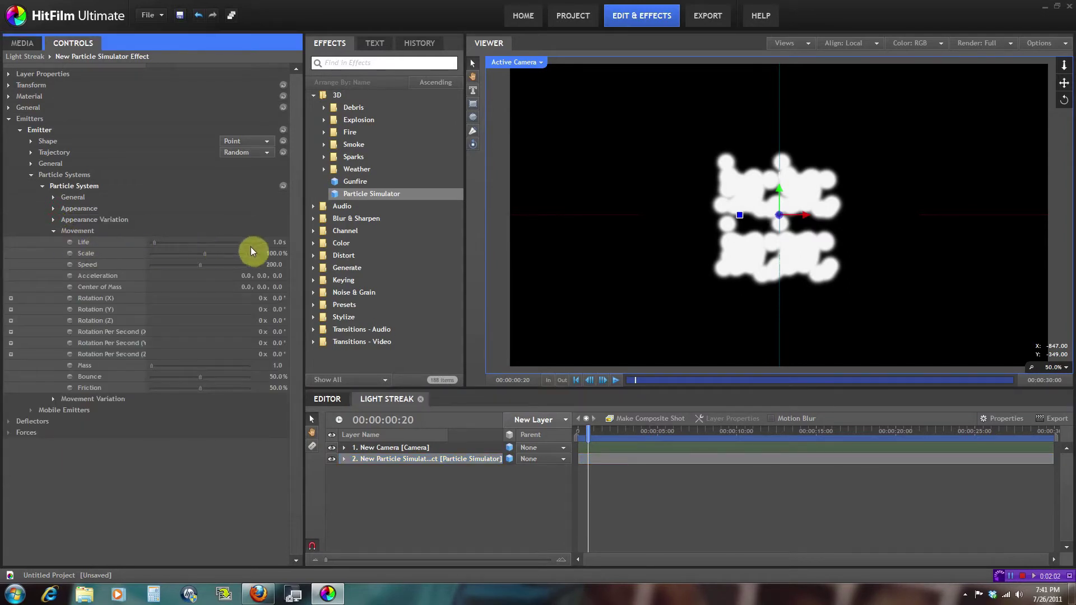
pyautogui.click(275, 242)
pyautogui.moveTo(274, 243); pyautogui.dragTo(288, 233)
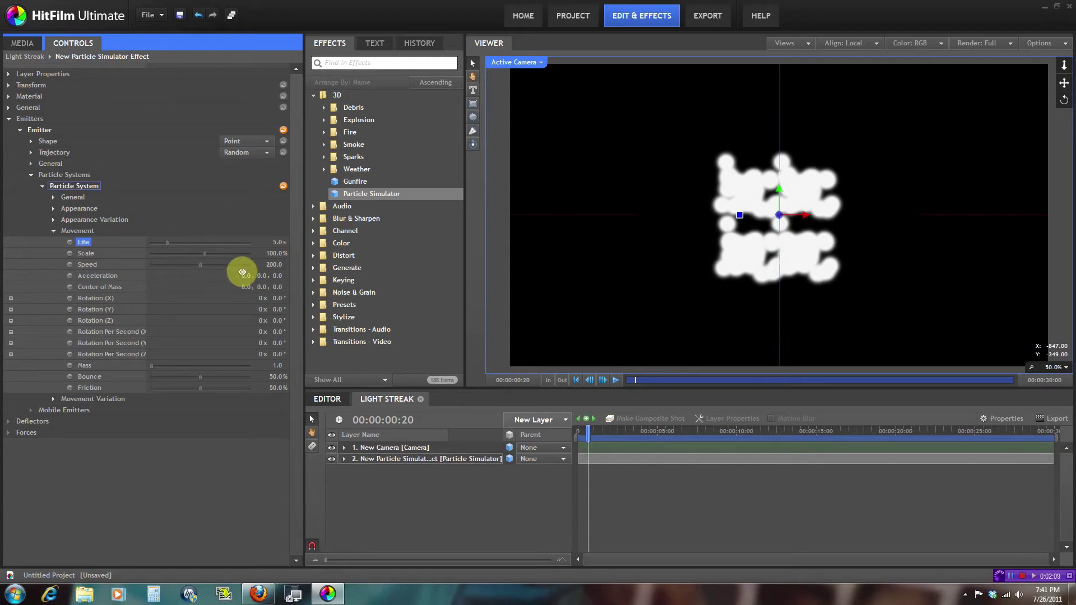
pyautogui.click(274, 264)
pyautogui.write('0')
pyautogui.press('Return')
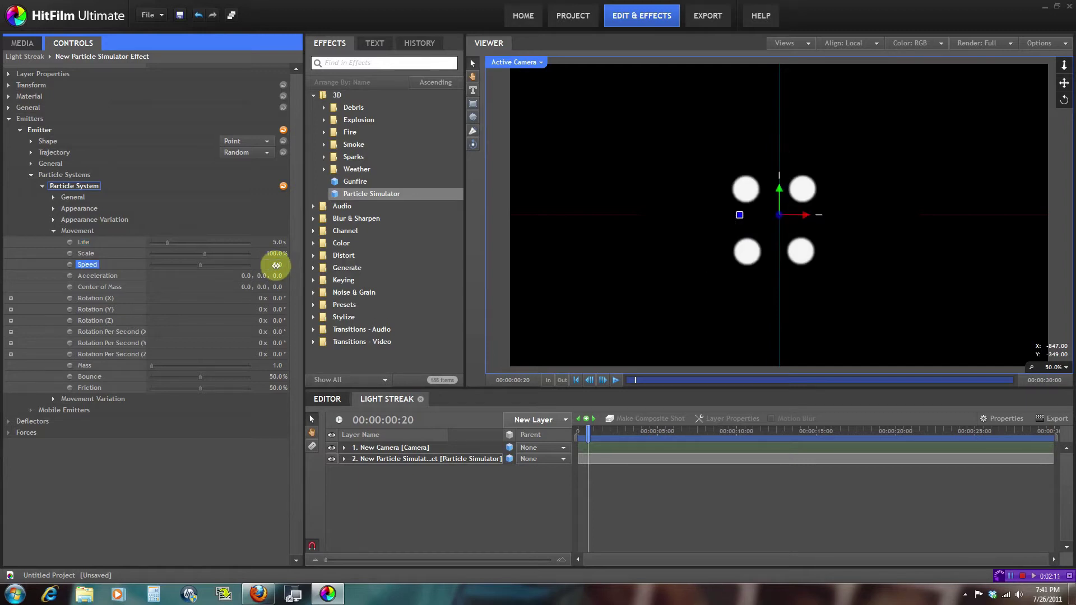
# Lower particle Scale to 30% and check the small, still particles.
pyautogui.moveTo(584, 439); pyautogui.dragTo(617, 432)
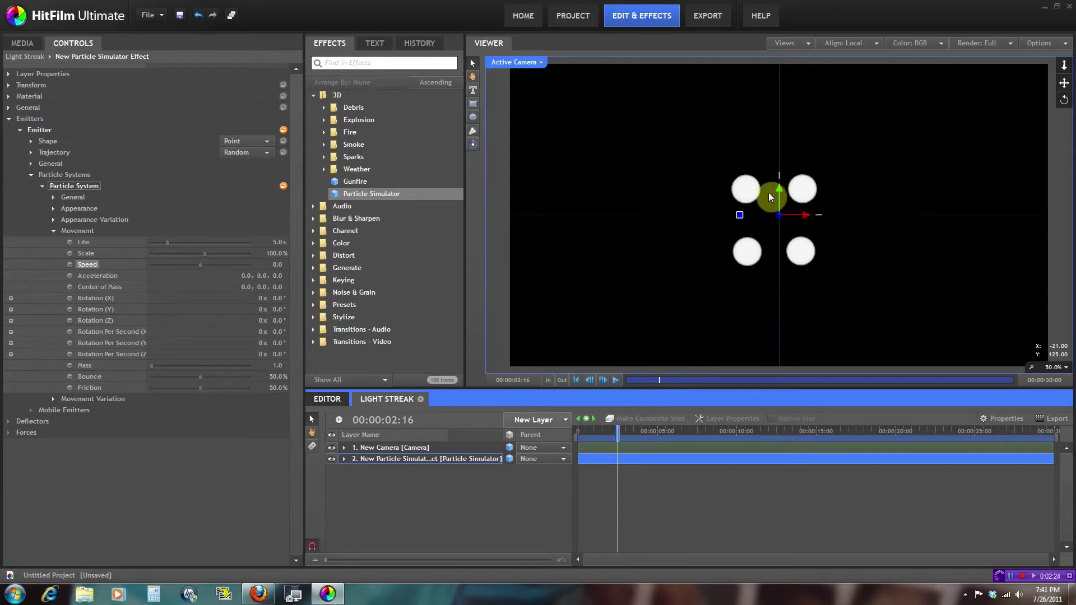
pyautogui.moveTo(275, 255); pyautogui.dragTo(243, 270)
pyautogui.moveTo(583, 422)
pyautogui.mouseDown()
pyautogui.moveTo(611, 423)
pyautogui.moveTo(588, 422)
pyautogui.mouseUp()
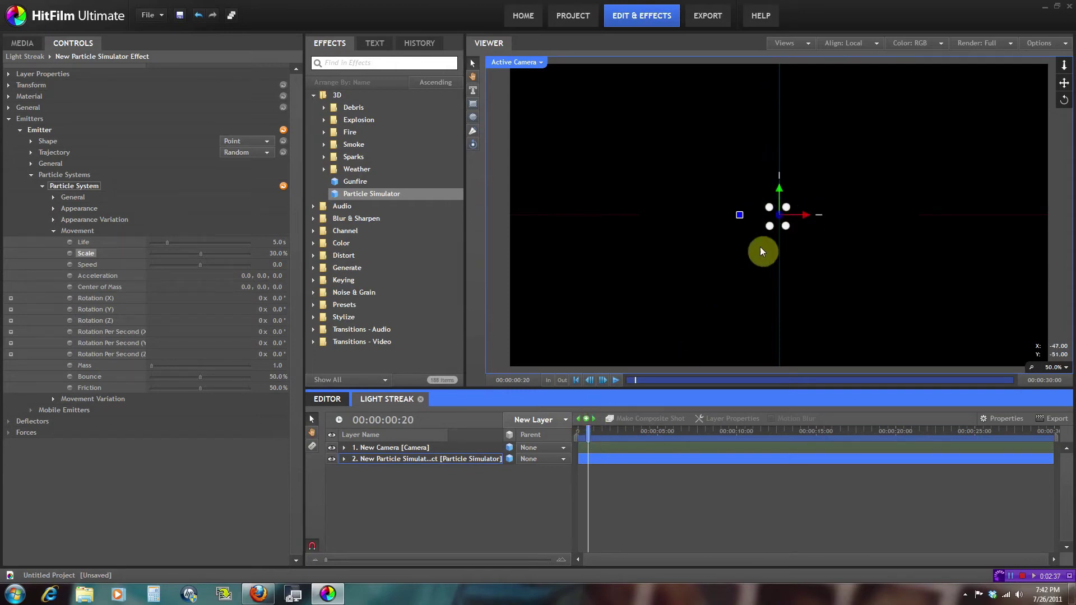
pyautogui.moveTo(588, 435); pyautogui.dragTo(581, 435)
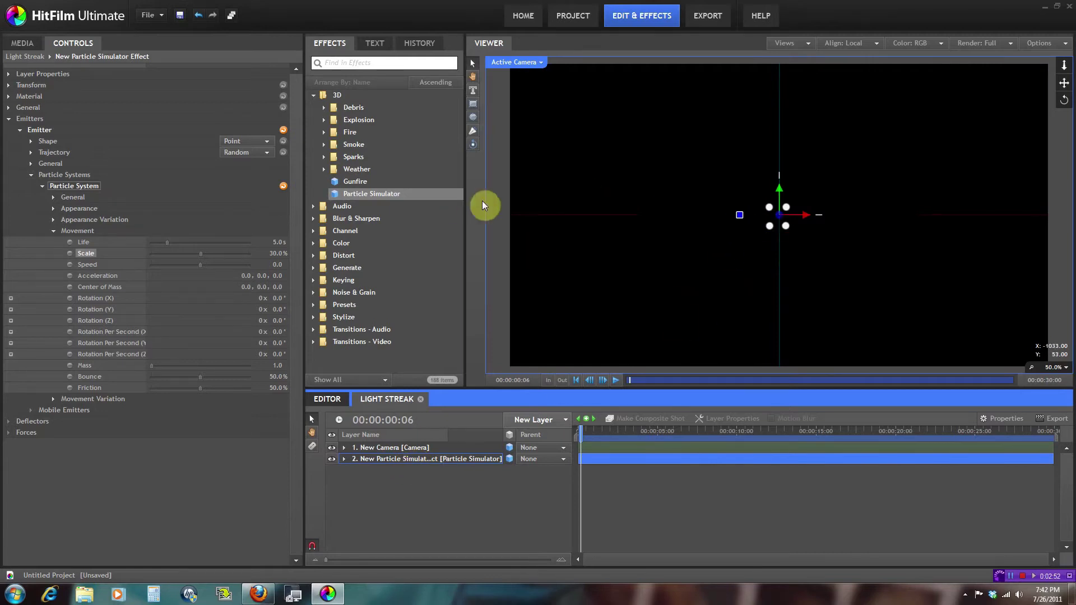
# Add a New Point layer to the Light Streak shot.
pyautogui.click(563, 420)
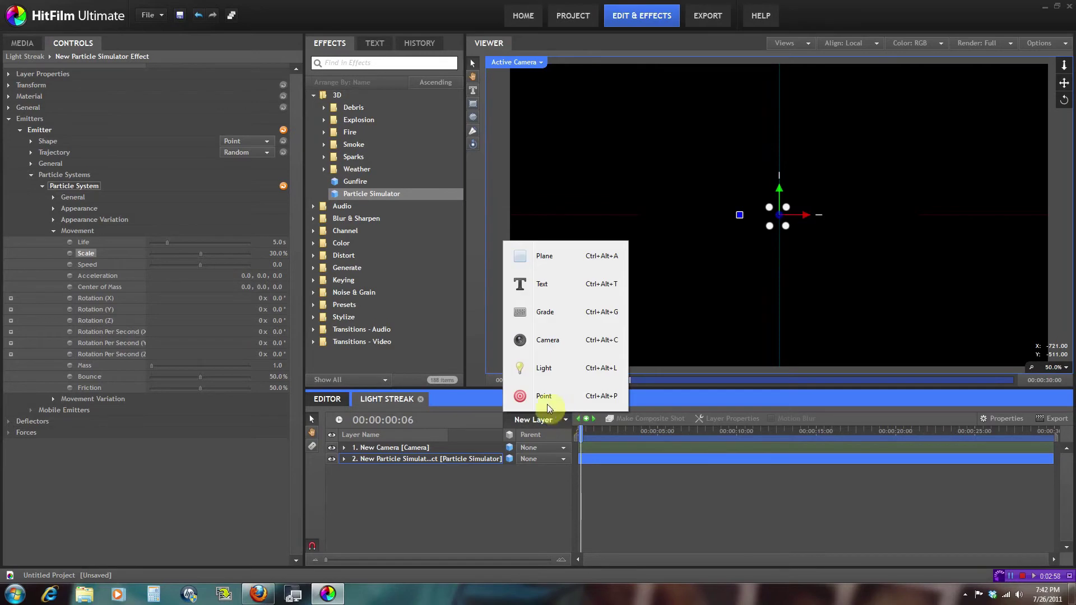
pyautogui.click(544, 397)
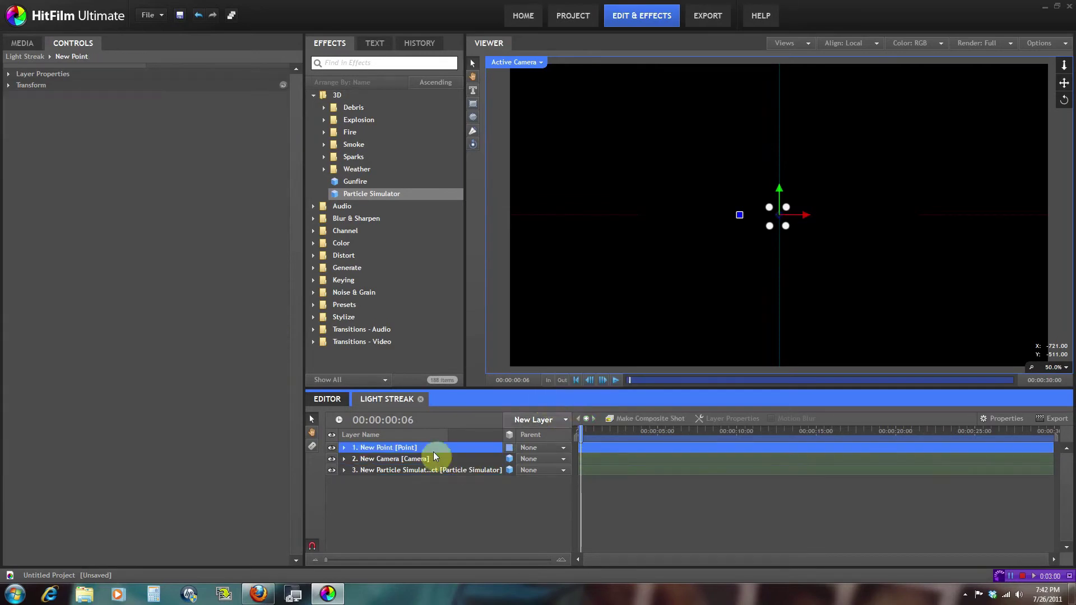
pyautogui.moveTo(804, 214)
pyautogui.mouseDown()
pyautogui.moveTo(772, 214)
pyautogui.moveTo(798, 214)
pyautogui.mouseUp()
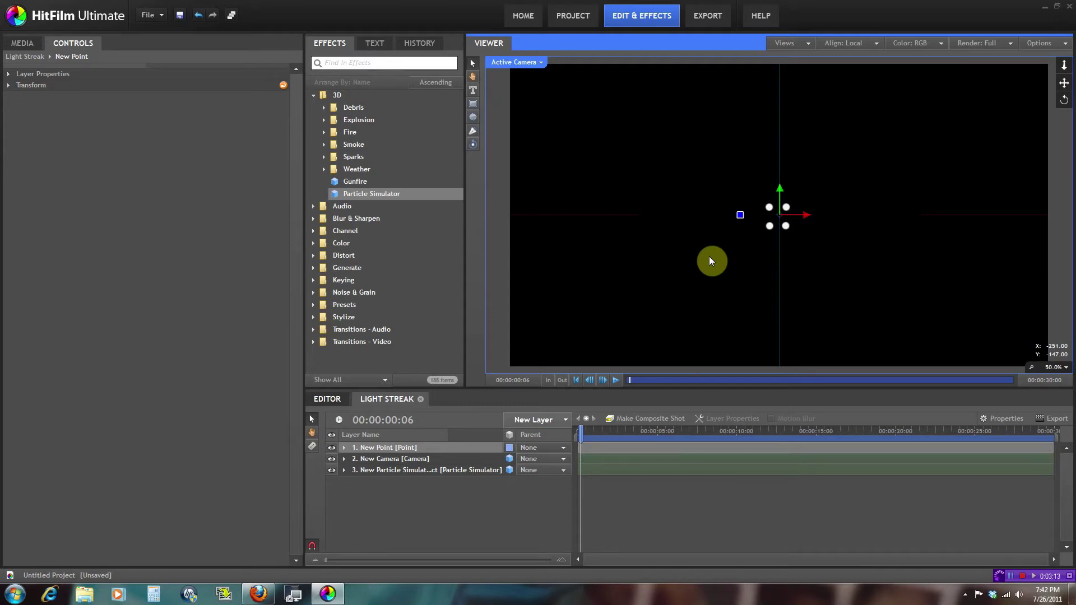
# Move the point to X -910 and set a Position keyframe.
pyautogui.click(388, 449)
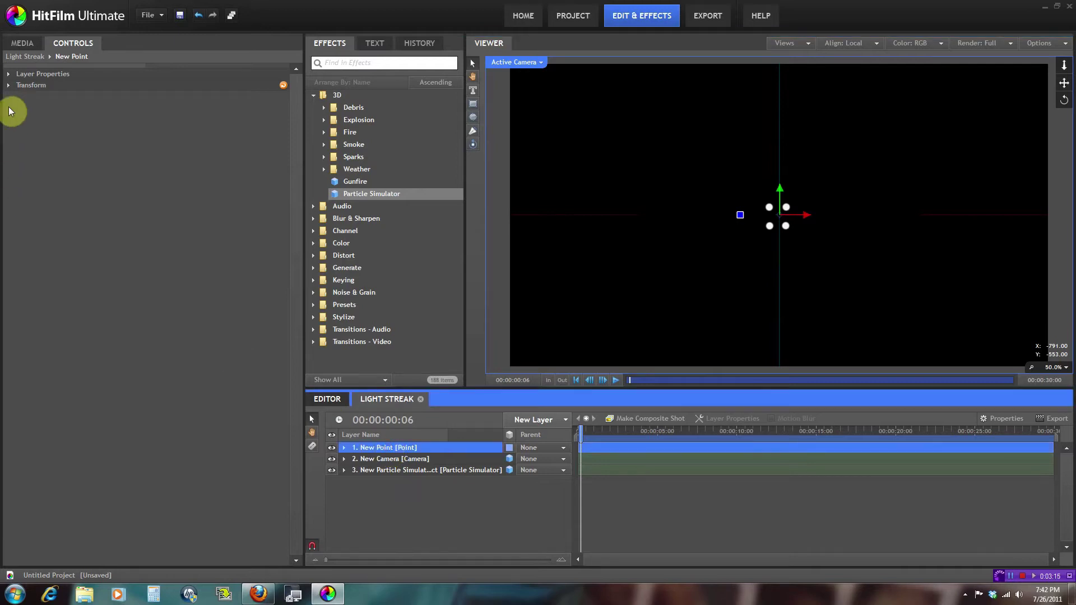
pyautogui.click(9, 85)
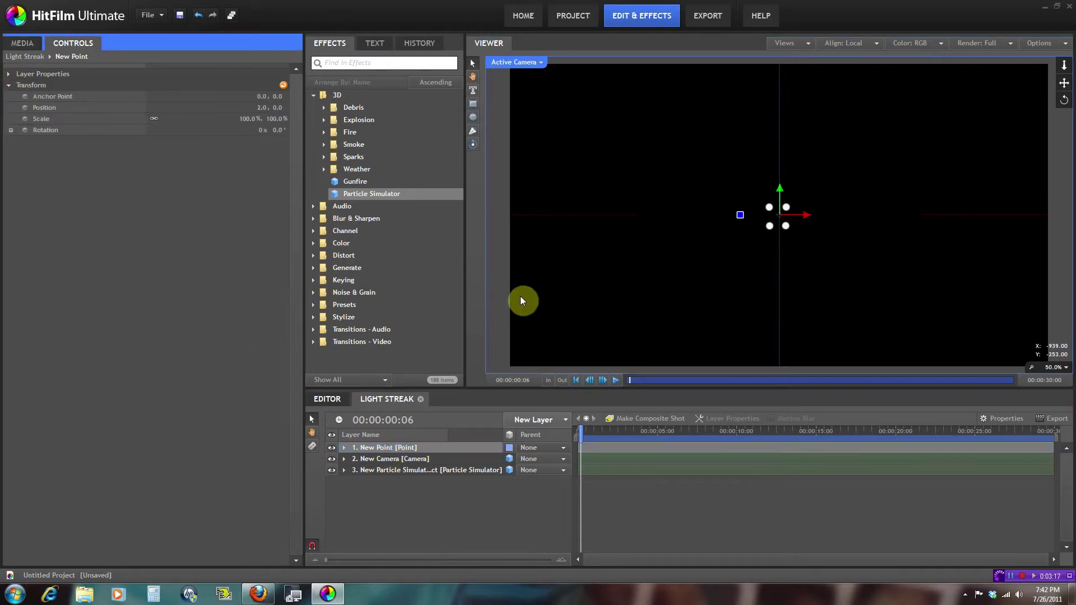
pyautogui.moveTo(804, 214); pyautogui.dragTo(546, 216)
pyautogui.click(28, 147)
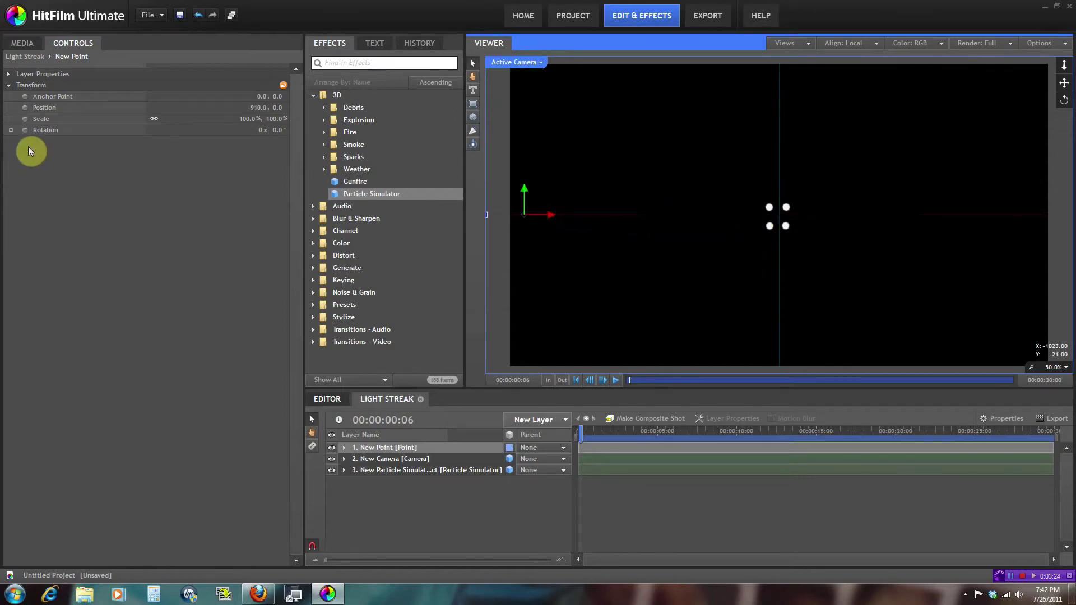
pyautogui.click(23, 107)
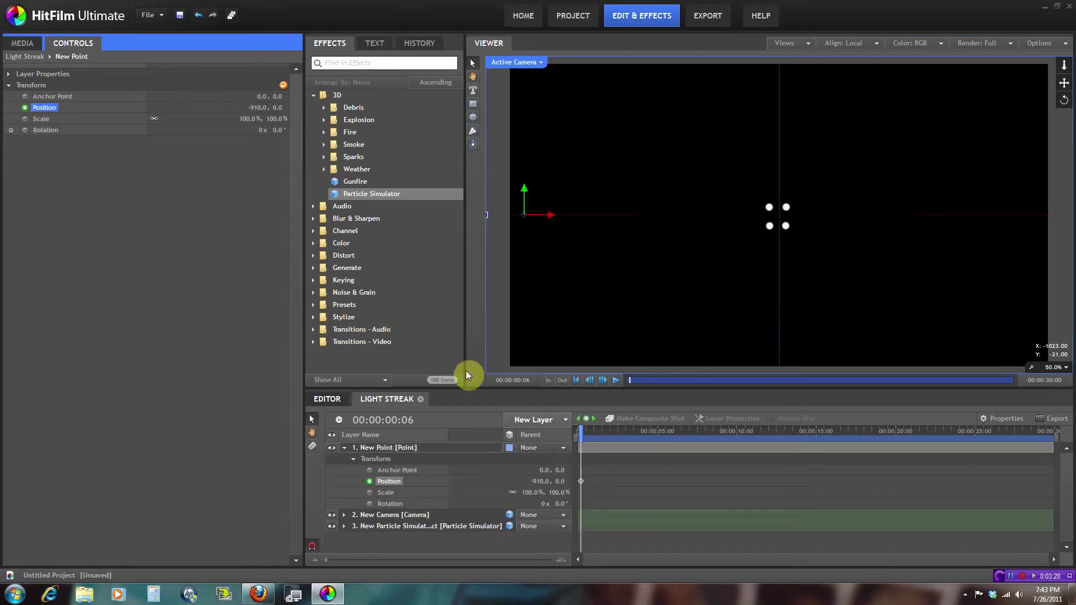
# Key the point's Position at 2:26, 5:12 and 8:02, moving it up, down, then right.
pyautogui.moveTo(582, 431); pyautogui.dragTo(622, 431)
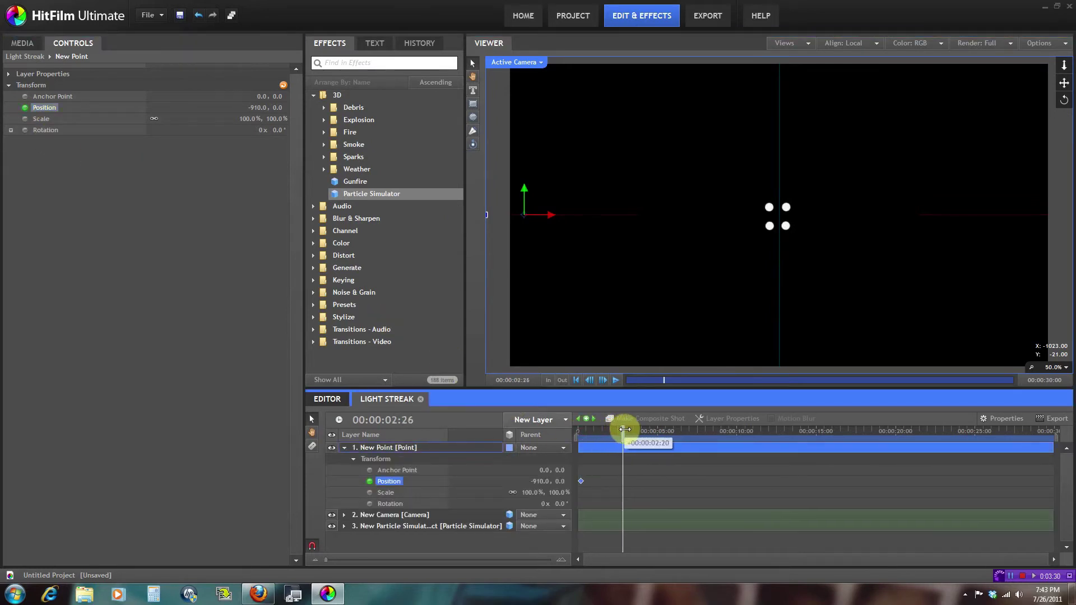
pyautogui.moveTo(524, 194); pyautogui.dragTo(650, 136)
pyautogui.moveTo(623, 436); pyautogui.dragTo(663, 435)
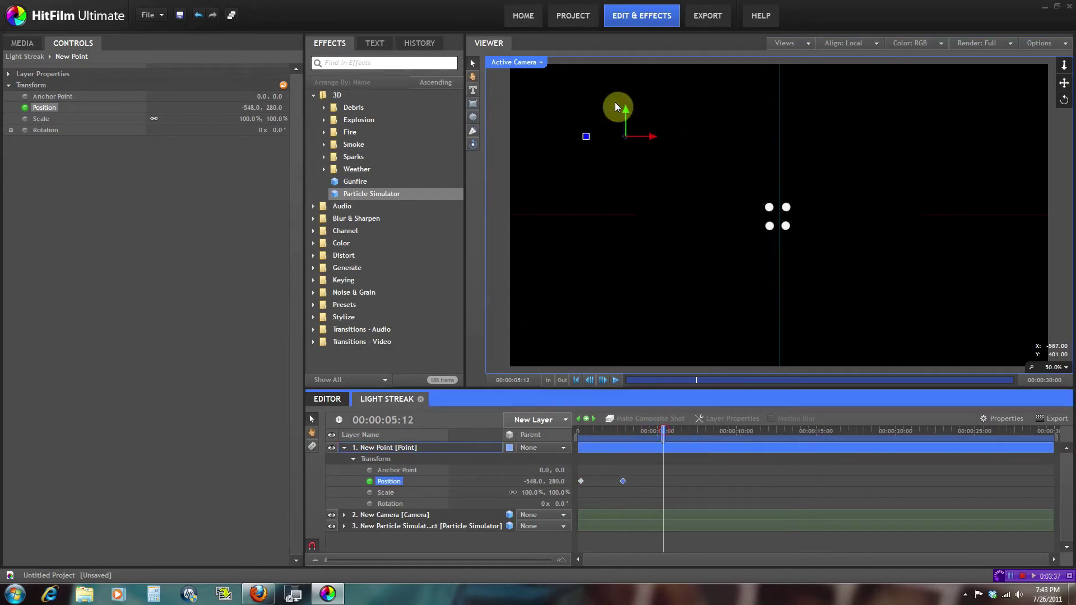
pyautogui.moveTo(625, 109); pyautogui.dragTo(758, 271)
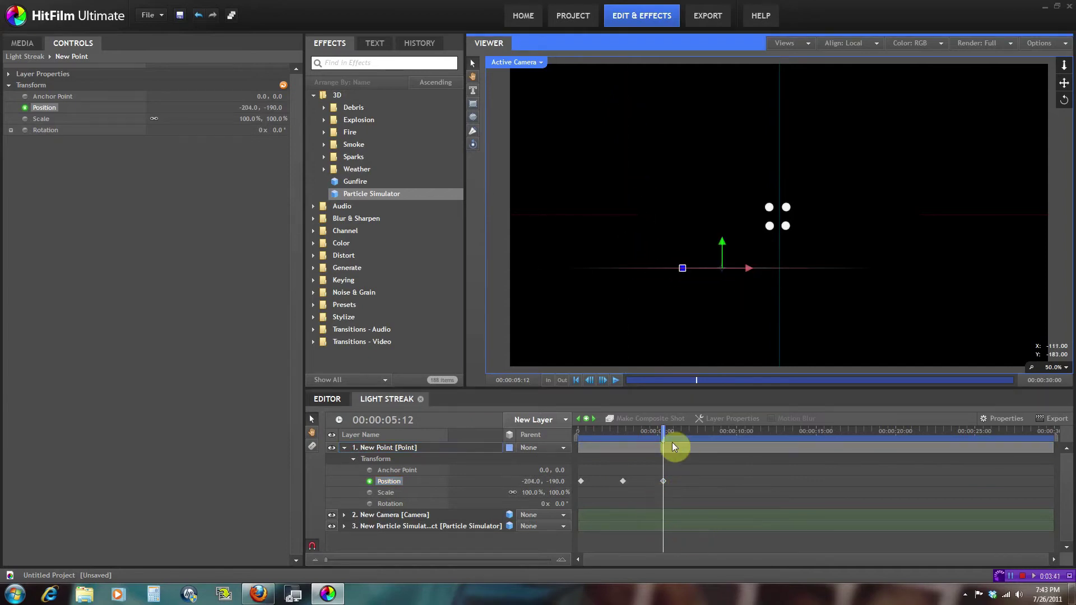
pyautogui.moveTo(663, 435); pyautogui.dragTo(705, 435)
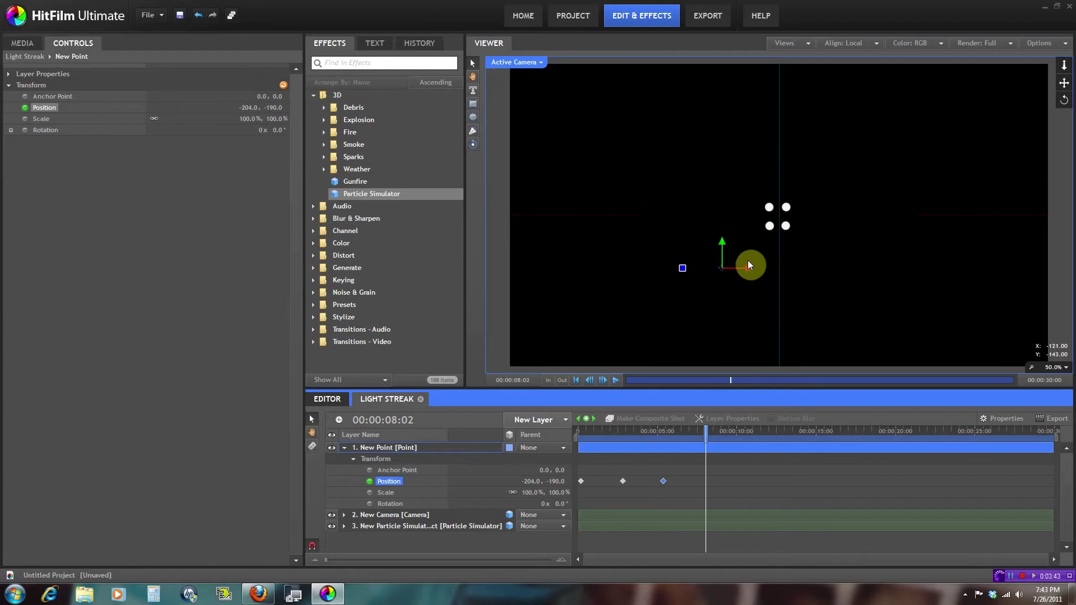
pyautogui.moveTo(749, 268); pyautogui.dragTo(822, 117)
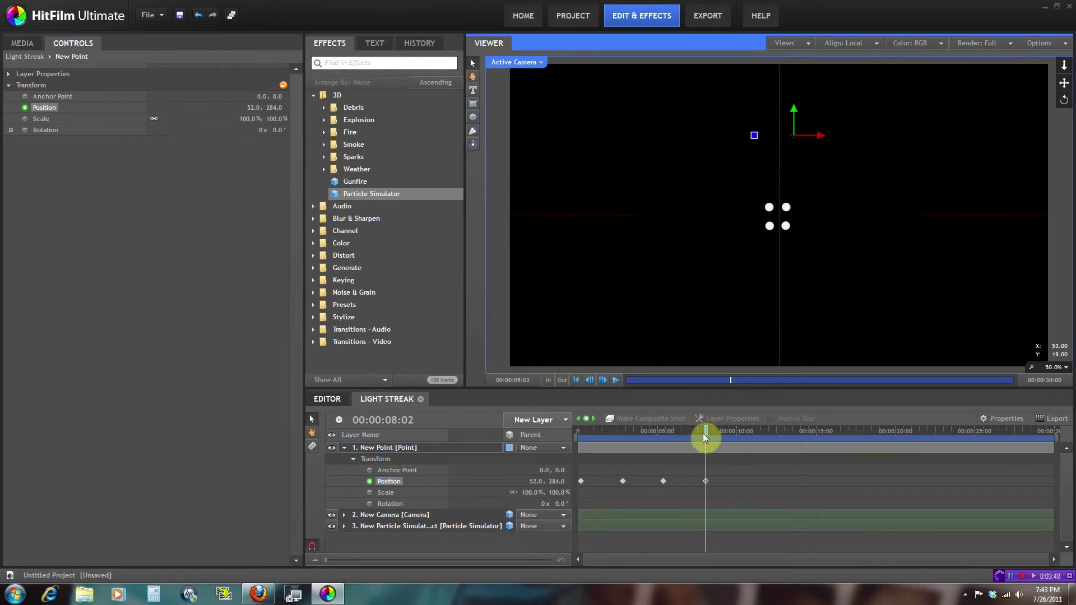
# At 10:02 move the point down and far right to 580, -366, then review.
pyautogui.moveTo(705, 436); pyautogui.dragTo(737, 434)
pyautogui.moveTo(795, 107); pyautogui.dragTo(807, 309)
pyautogui.moveTo(819, 320); pyautogui.dragTo(967, 320)
pyautogui.moveTo(735, 436); pyautogui.dragTo(617, 421)
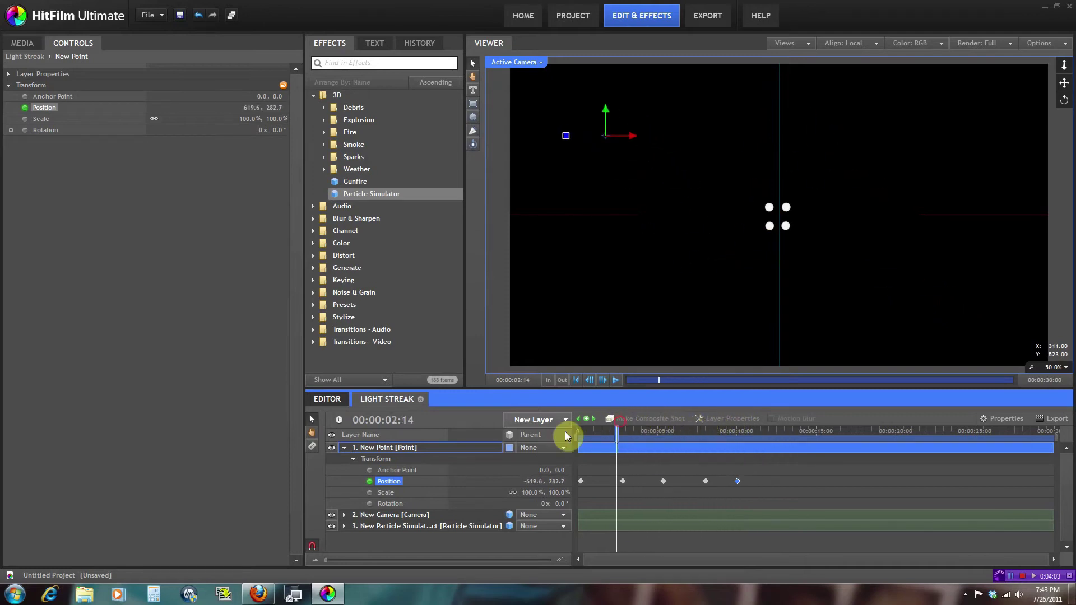
# Rename the point layer to 'Path' and select the New Particle Simulator layer.
pyautogui.rightClick(400, 451)
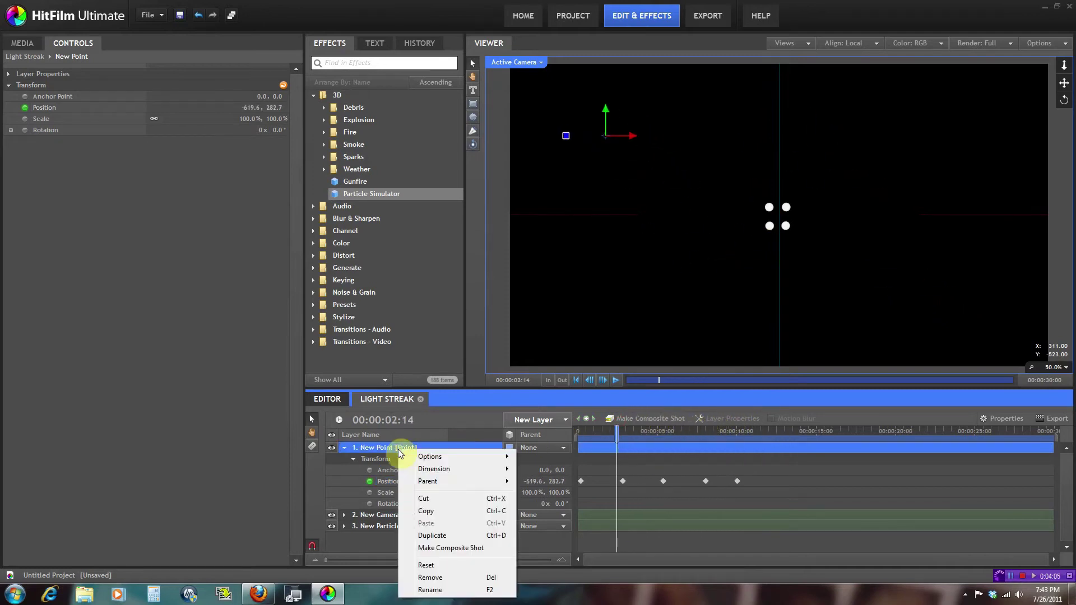
pyautogui.click(430, 590)
pyautogui.write('Path')
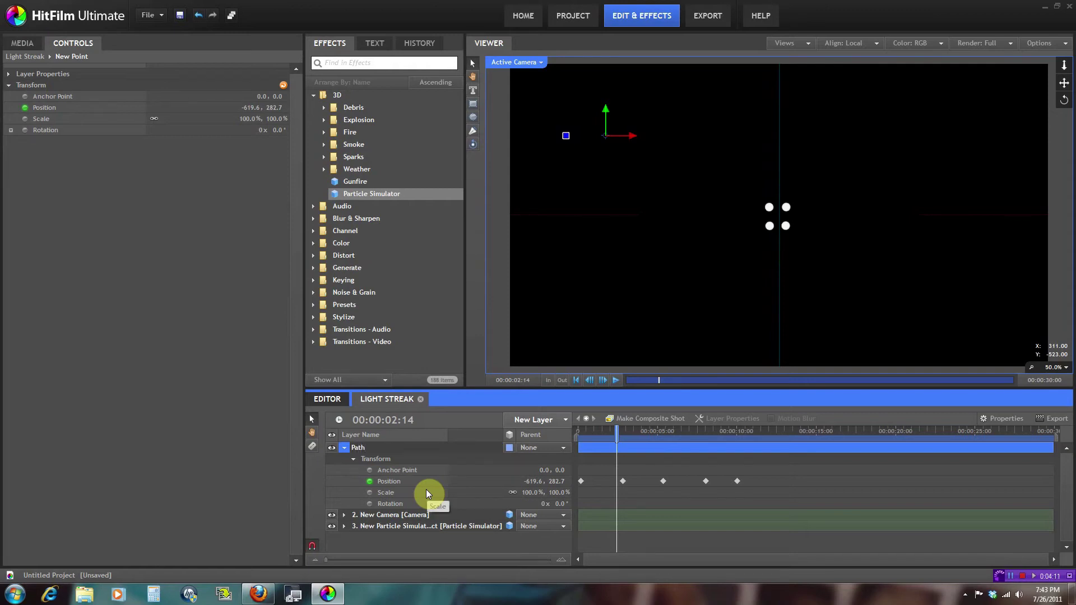
pyautogui.press('Return')
pyautogui.moveTo(611, 429)
pyautogui.mouseDown()
pyautogui.moveTo(600, 428)
pyautogui.moveTo(611, 428)
pyautogui.mouseUp()
pyautogui.click(406, 526)
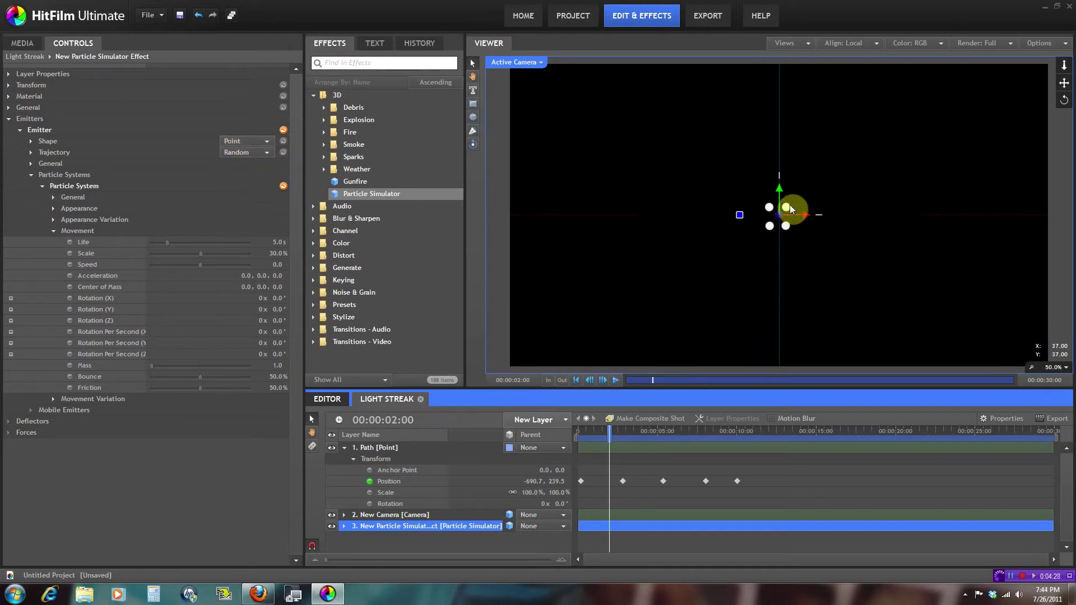
# Set the emitter Shape's Attach to Layer to Path and scrub to preview the streaks.
pyautogui.click(31, 141)
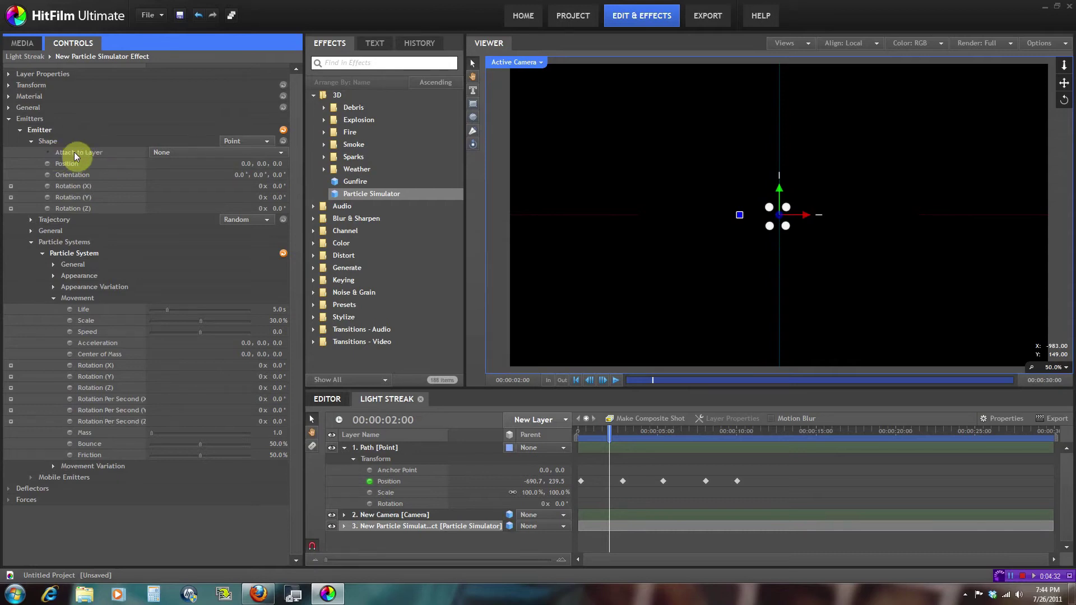
pyautogui.click(163, 152)
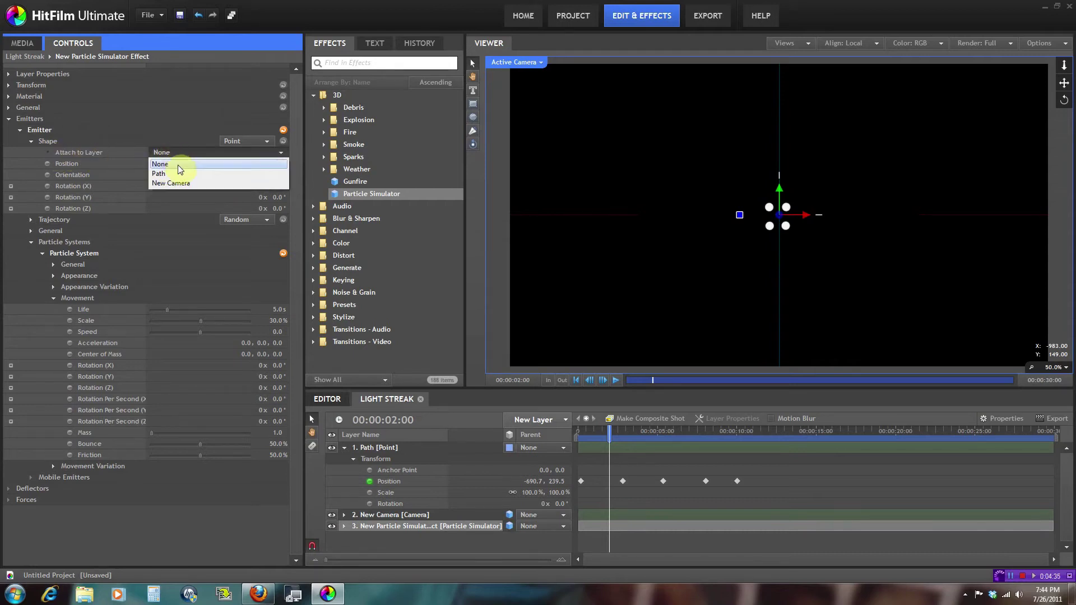
pyautogui.click(180, 174)
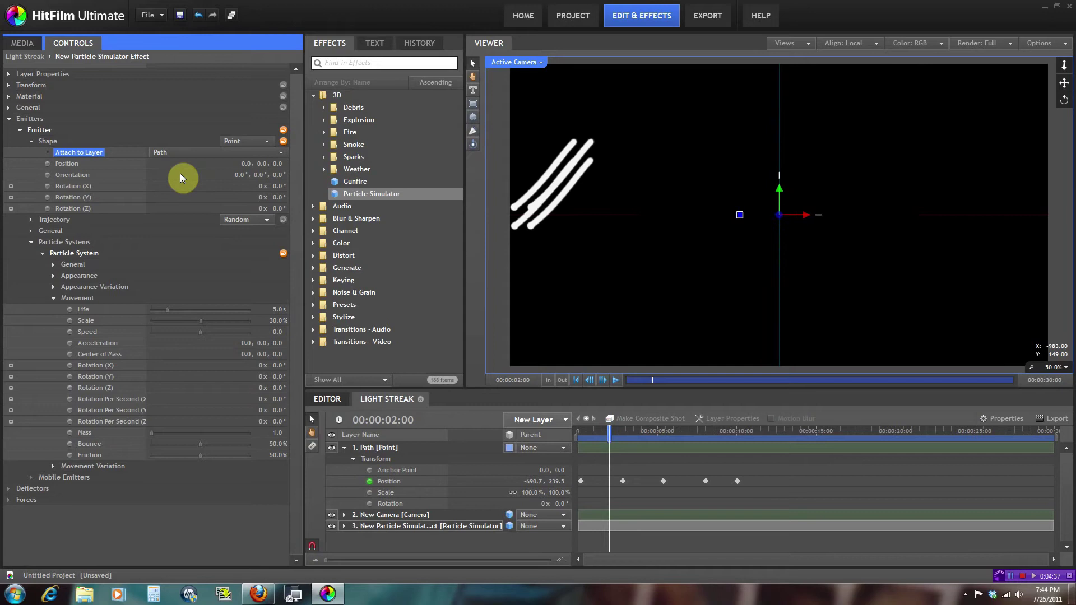
pyautogui.moveTo(609, 435)
pyautogui.mouseDown()
pyautogui.moveTo(583, 435)
pyautogui.moveTo(758, 435)
pyautogui.moveTo(619, 438)
pyautogui.moveTo(723, 440)
pyautogui.moveTo(601, 455)
pyautogui.moveTo(615, 447)
pyautogui.moveTo(590, 447)
pyautogui.moveTo(630, 441)
pyautogui.mouseUp()
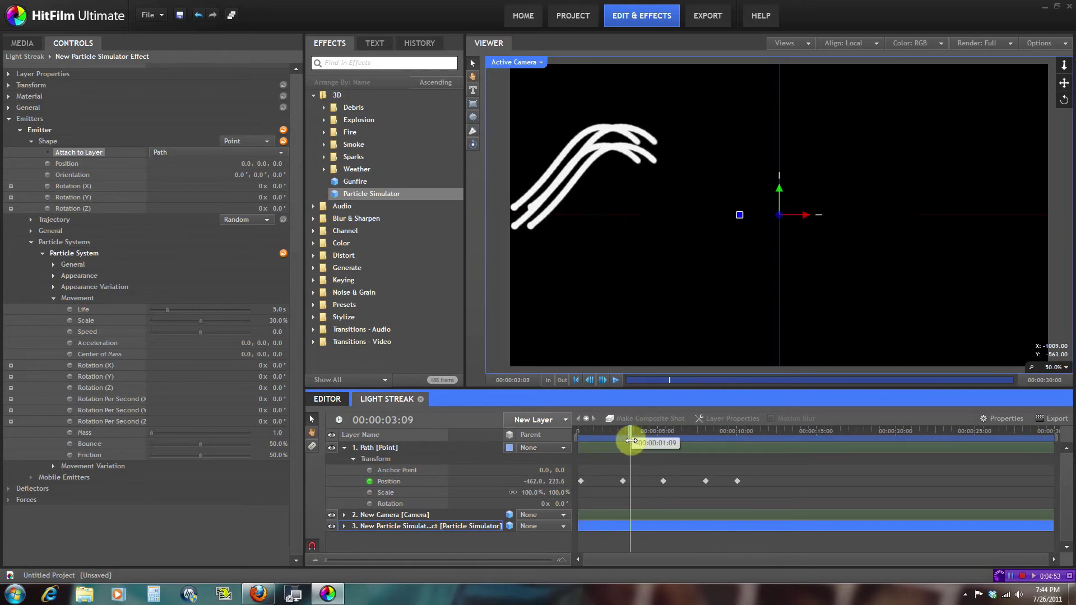
# Reduce the particle Scale to 16% for thinner streaks.
pyautogui.click(20, 130)
pyautogui.click(9, 119)
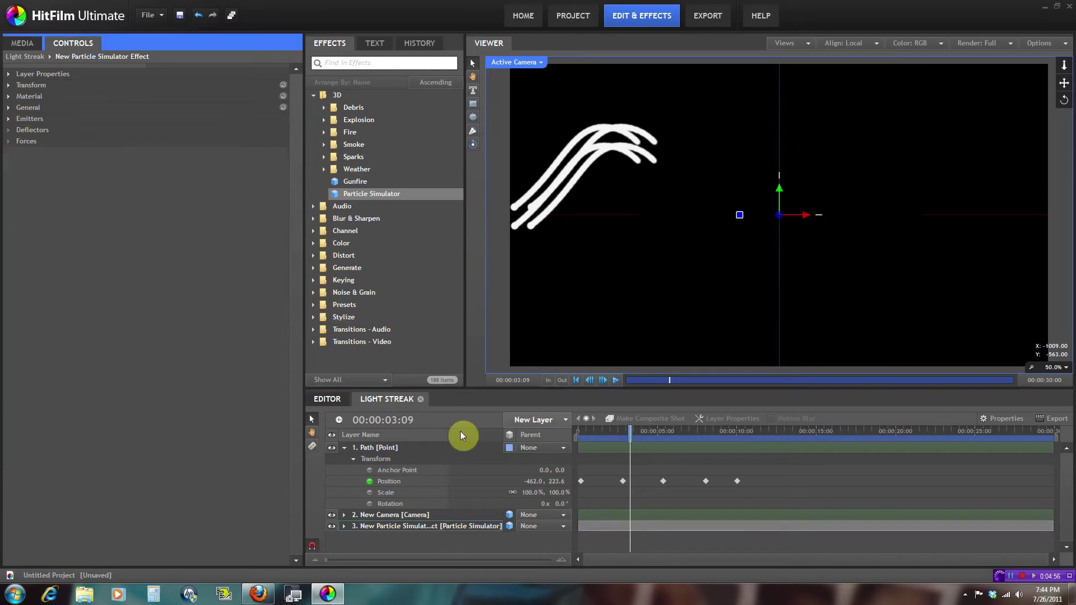
pyautogui.click(416, 526)
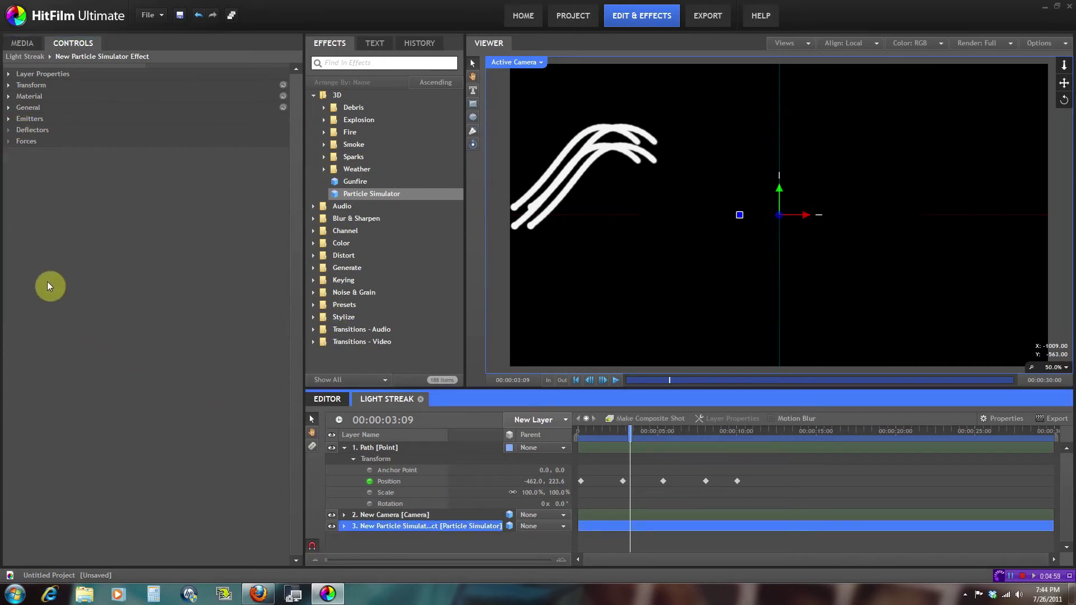
pyautogui.click(8, 119)
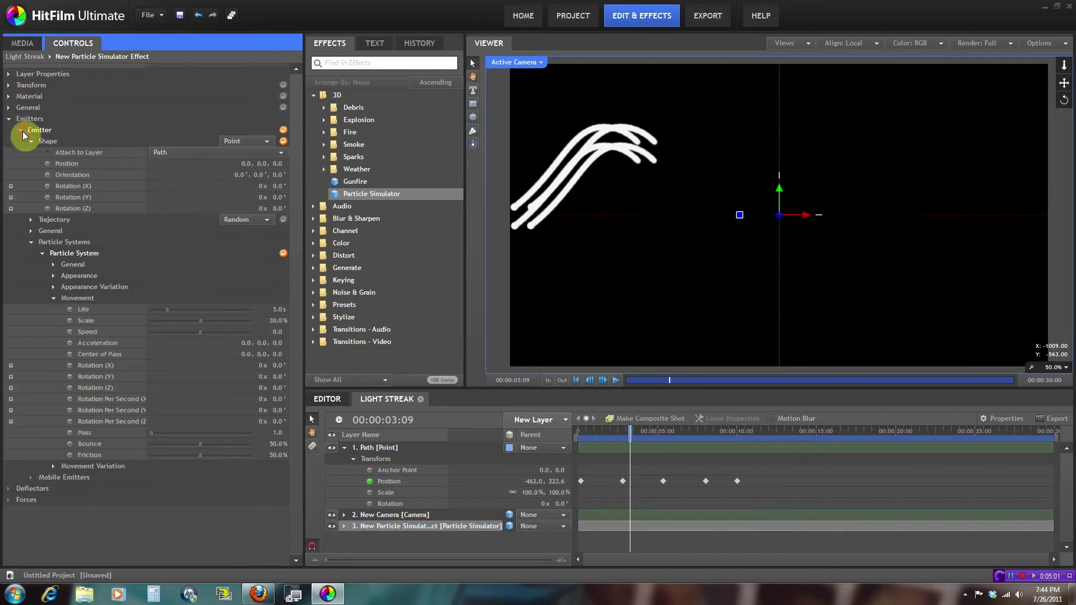
pyautogui.click(52, 266)
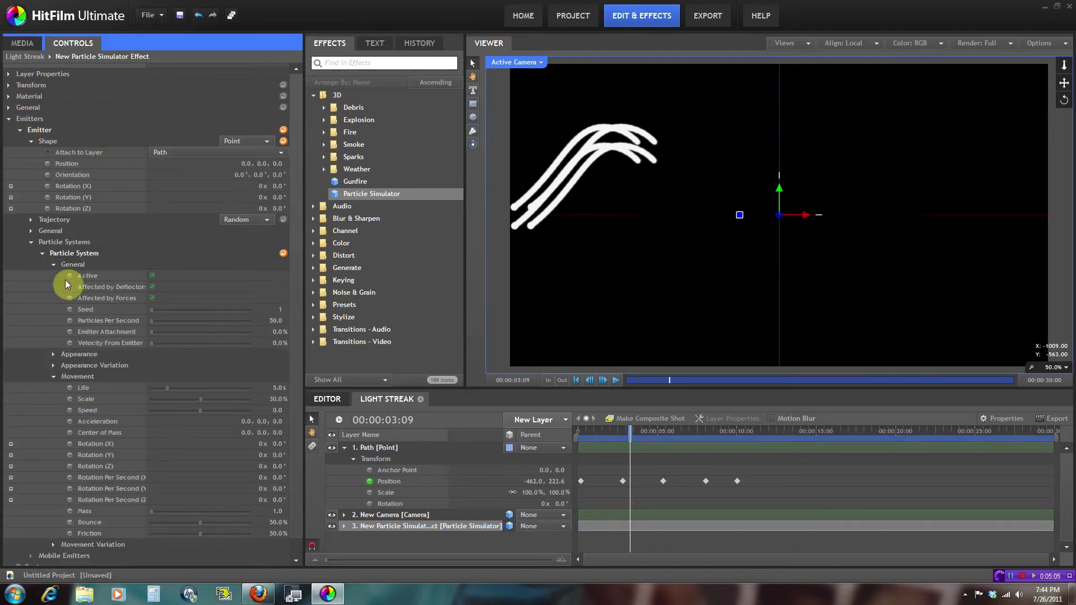
pyautogui.click(609, 431)
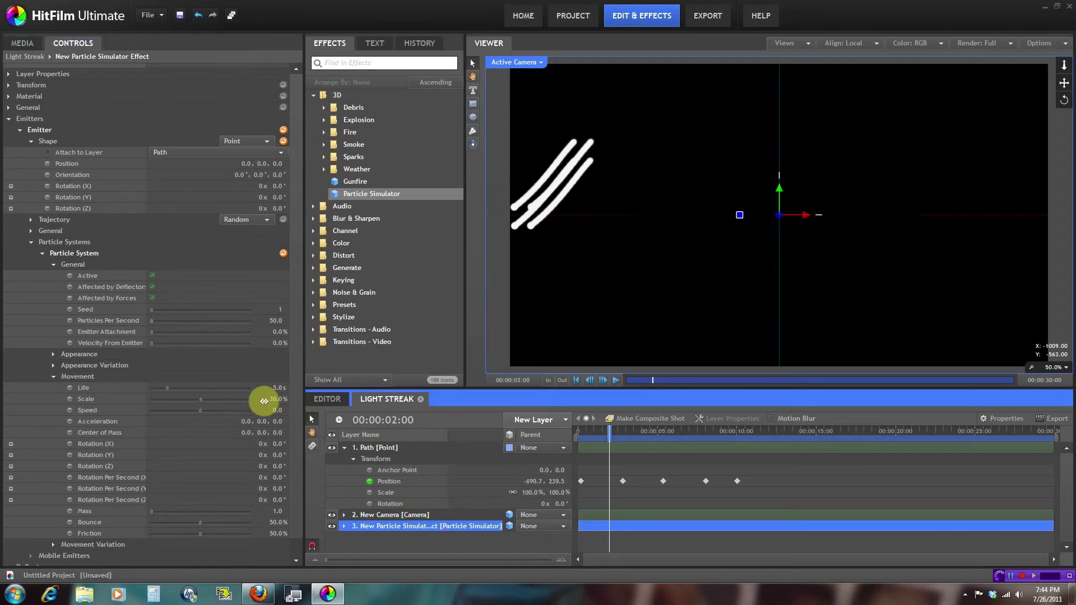
pyautogui.moveTo(276, 398); pyautogui.dragTo(271, 402)
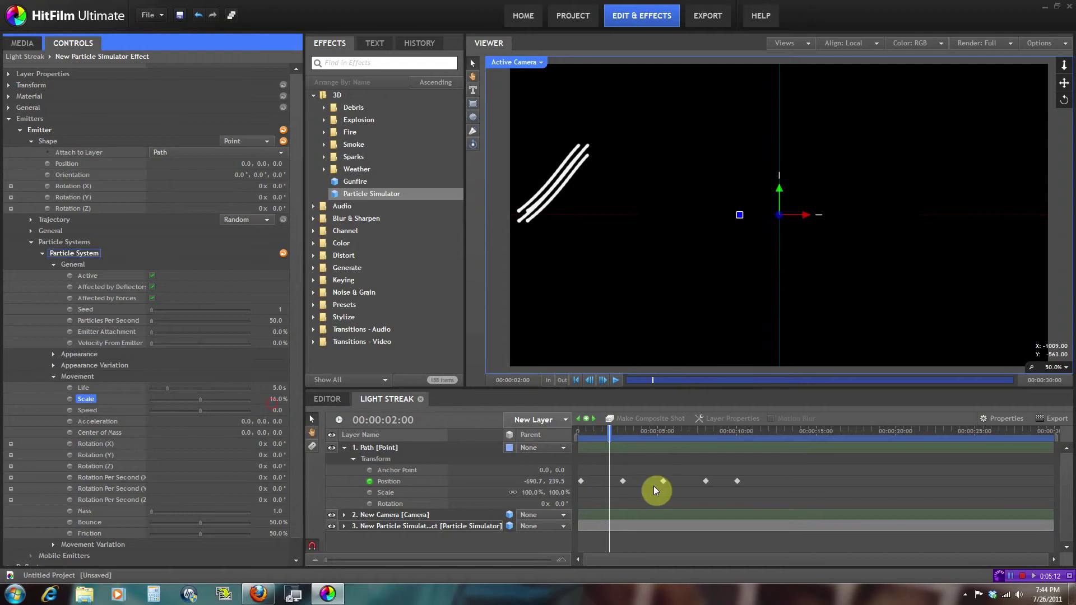
pyautogui.moveTo(610, 432)
pyautogui.mouseDown()
pyautogui.moveTo(594, 434)
pyautogui.moveTo(670, 436)
pyautogui.mouseUp()
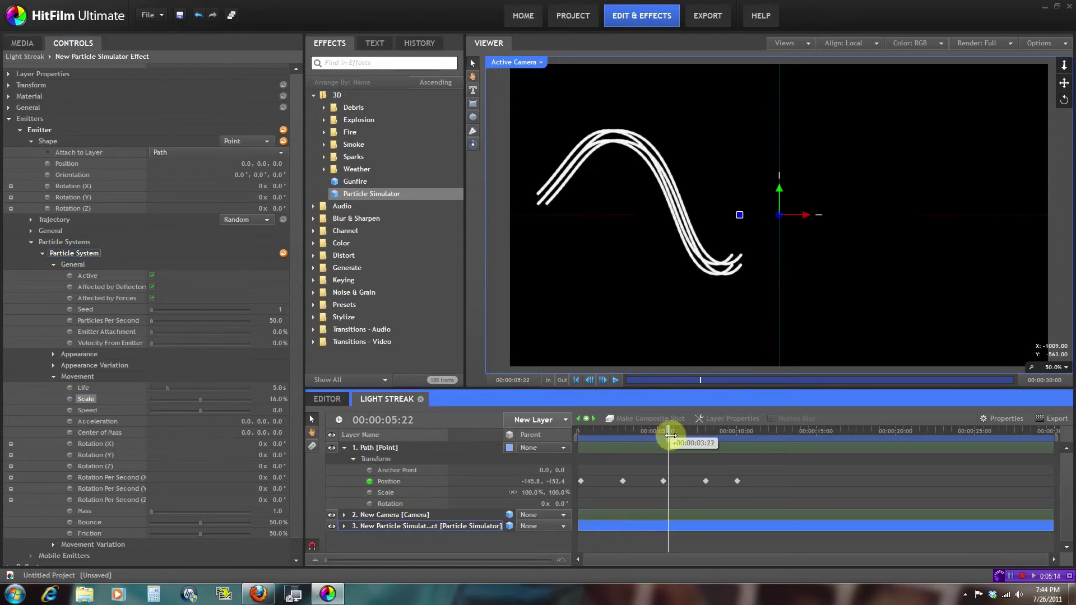
# Set particle Life to 10 seconds and play through to see the full trail.
pyautogui.click(277, 387)
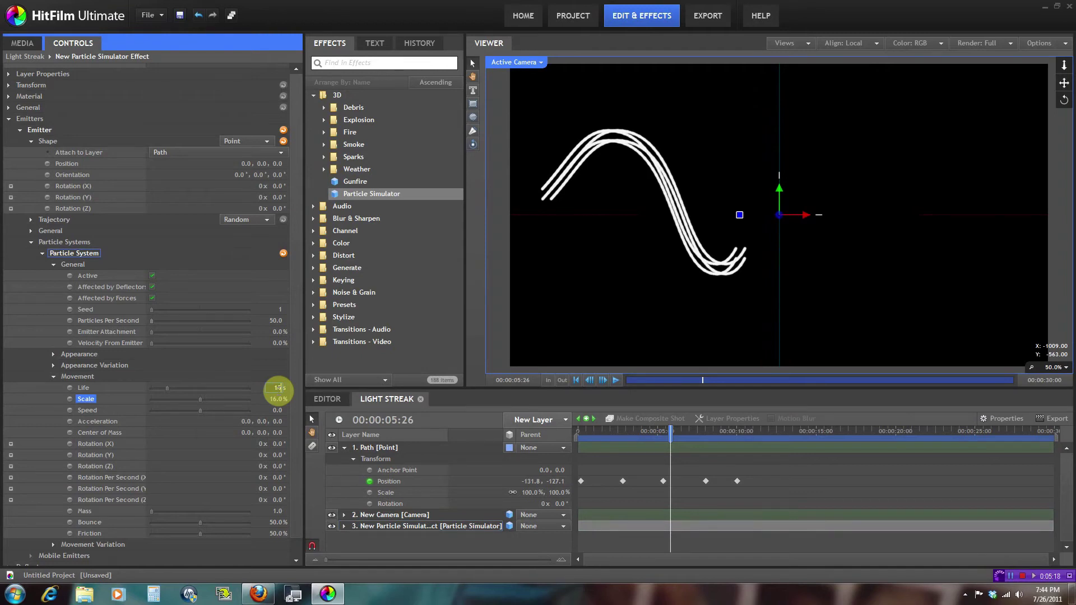
pyautogui.write('10')
pyautogui.press('Return')
pyautogui.click(594, 430)
pyautogui.moveTo(602, 429); pyautogui.dragTo(741, 424)
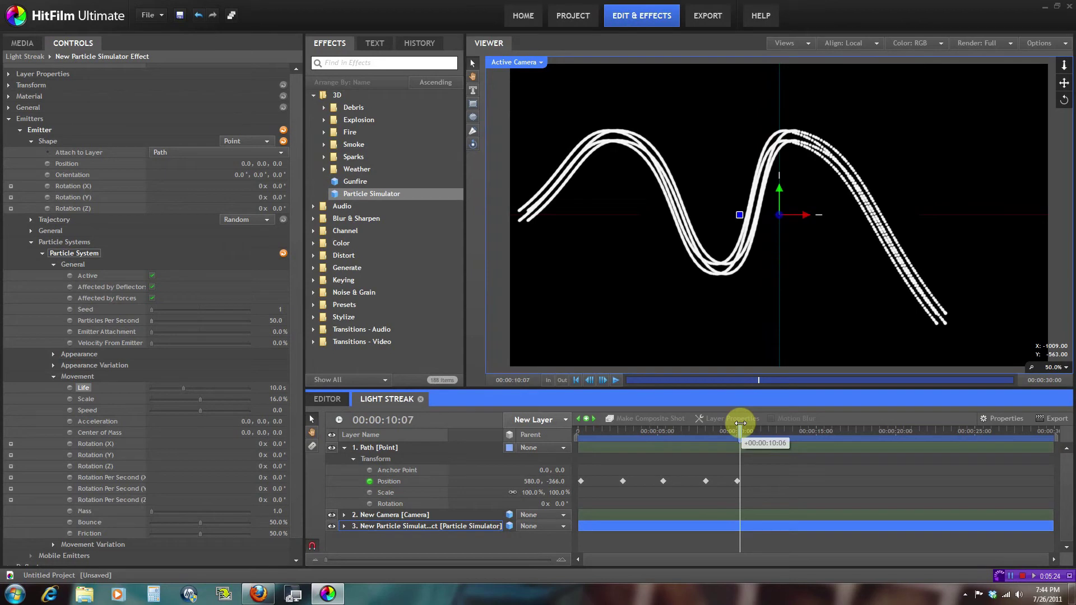
# Zoom in on the streaks and edit the Particles Per Second rate, at 50.
pyautogui.click(830, 301)
pyautogui.scroll(4, 831, 301)
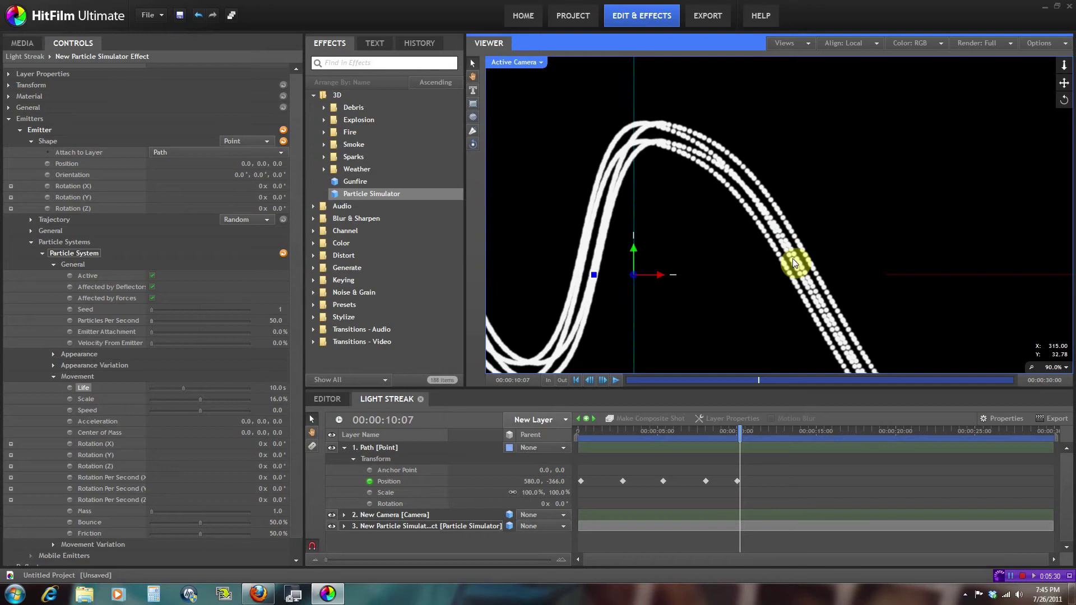
pyautogui.scroll(-2, 785, 286)
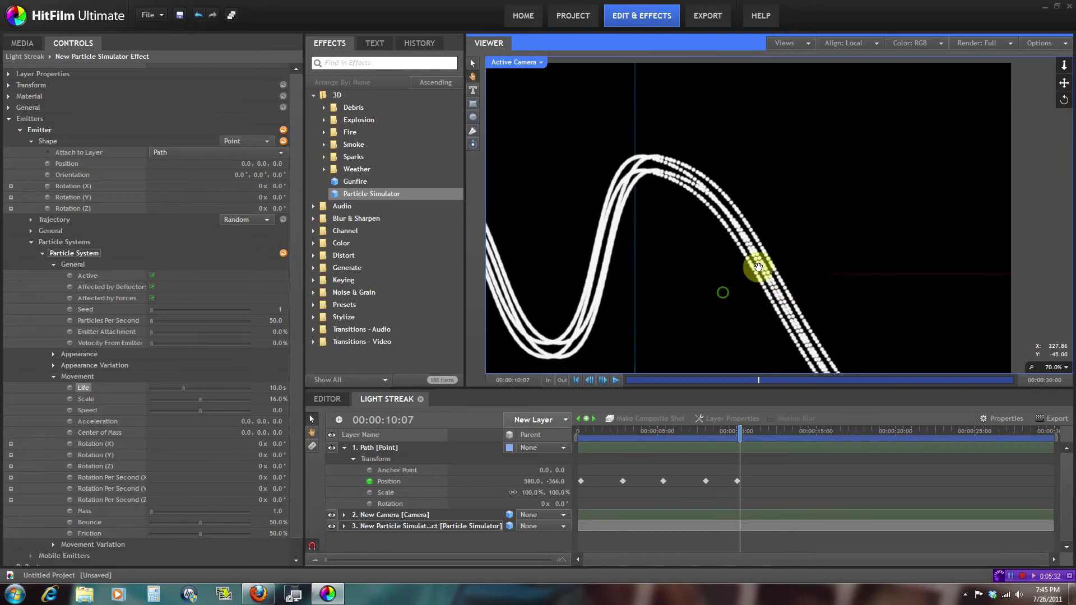
pyautogui.click(821, 219)
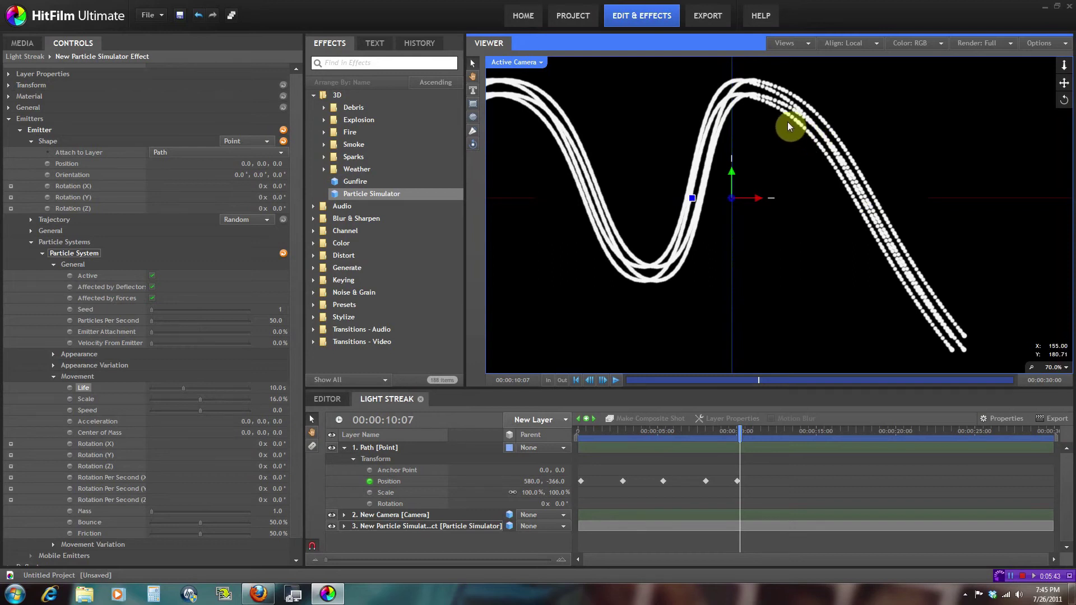
pyautogui.click(275, 320)
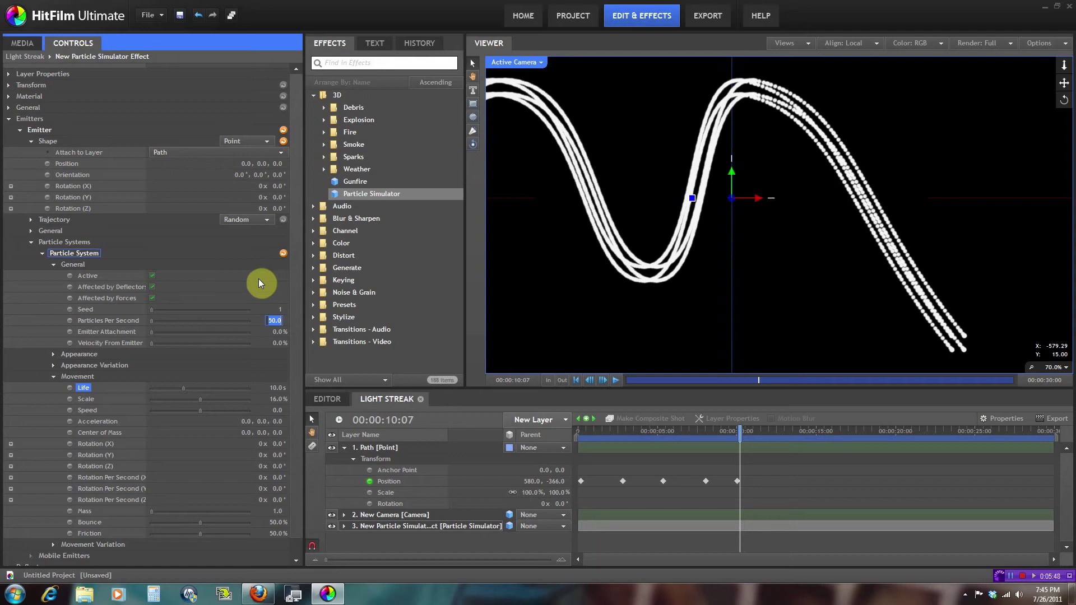
# Raise Particles Per Second to 600 and preview the denser streaks.
pyautogui.write('6')
pyautogui.press('Return')
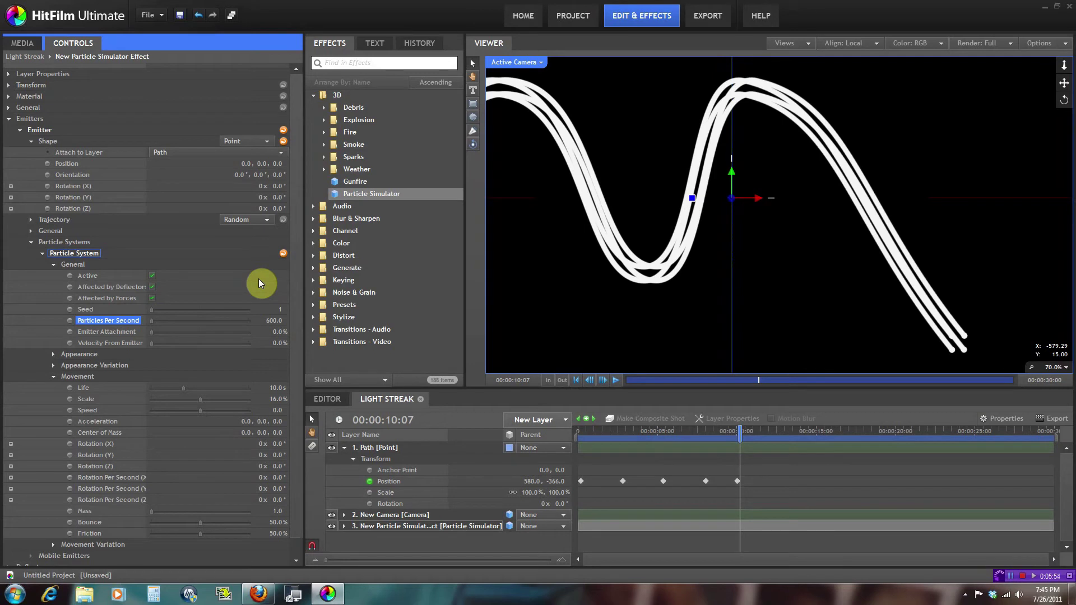
pyautogui.moveTo(711, 432); pyautogui.dragTo(689, 438)
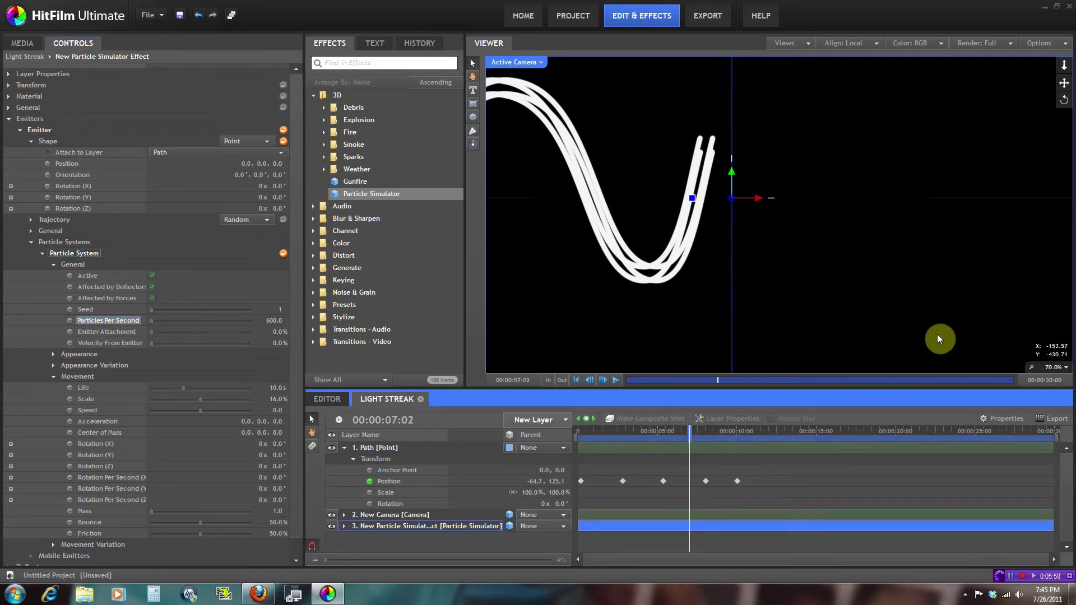
pyautogui.scroll(-2, 628, 227)
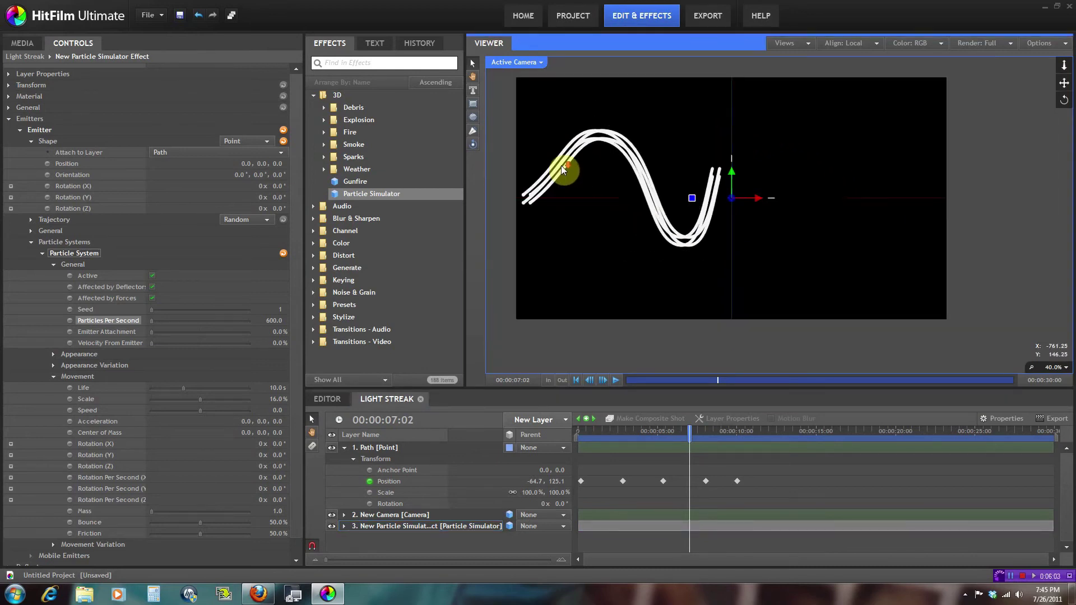
pyautogui.moveTo(690, 430)
pyautogui.mouseDown()
pyautogui.moveTo(629, 428)
pyautogui.moveTo(705, 430)
pyautogui.mouseUp()
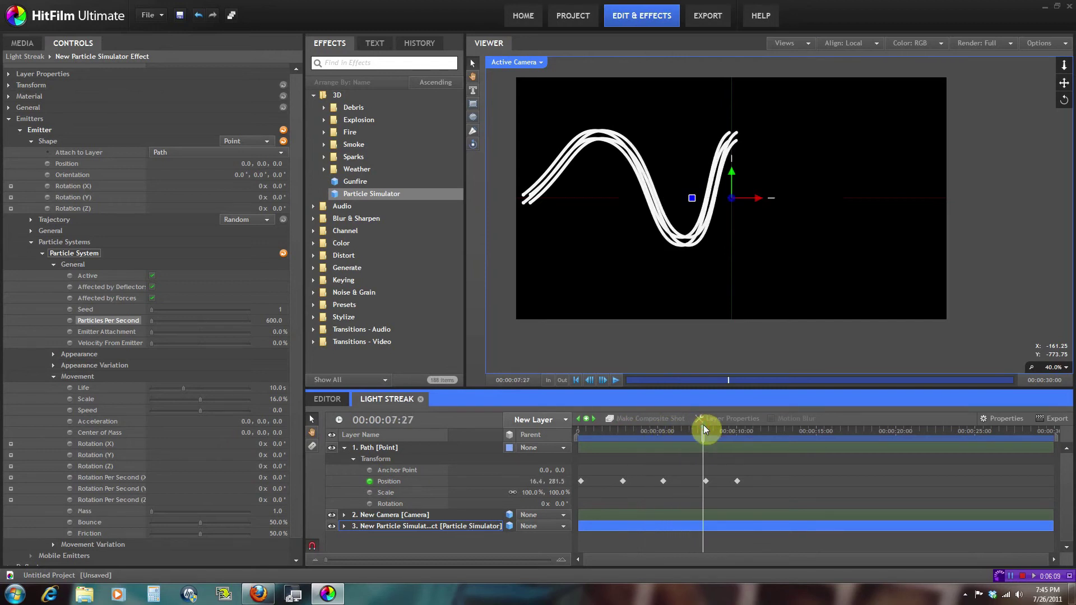
pyautogui.moveTo(583, 431)
pyautogui.mouseDown()
pyautogui.moveTo(721, 435)
pyautogui.moveTo(699, 436)
pyautogui.mouseUp()
# Settle on 300 particles per second and preview the solid trails, centring the view.
pyautogui.click(280, 321)
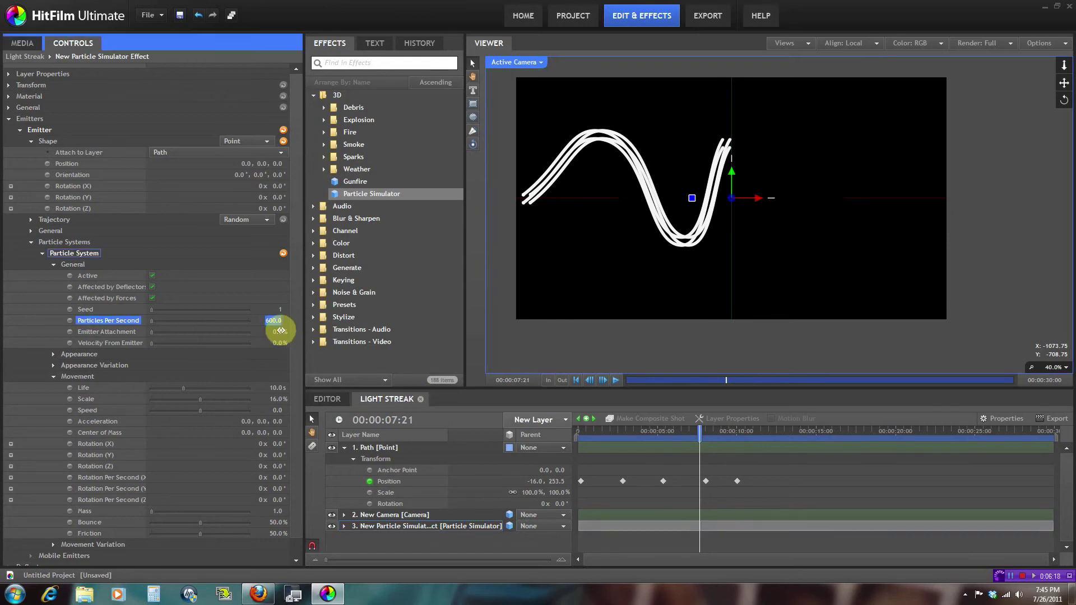
pyautogui.press('Return')
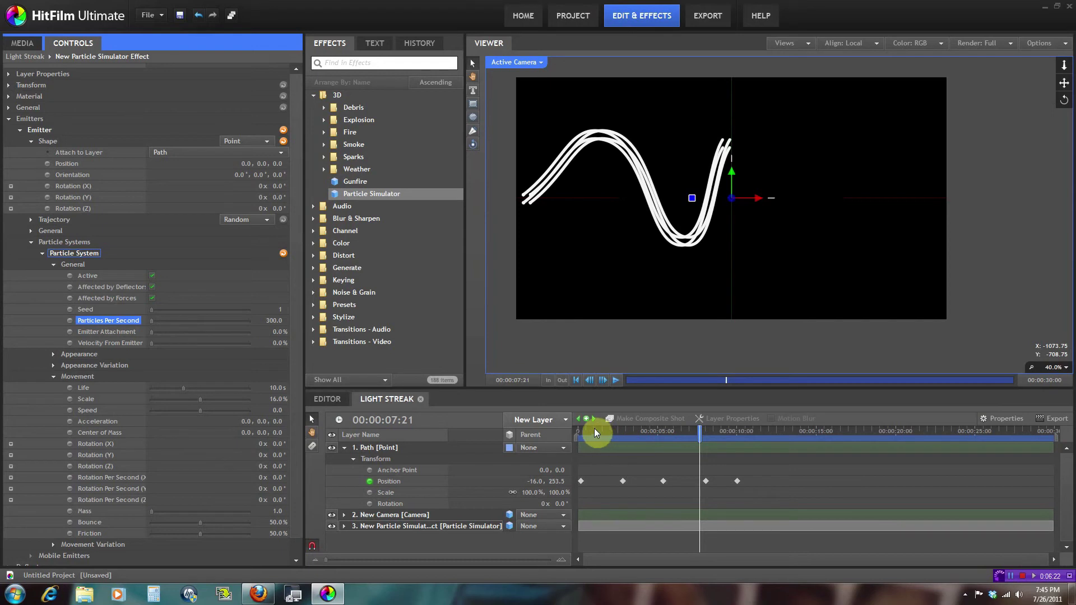
pyautogui.moveTo(584, 431)
pyautogui.mouseDown()
pyautogui.moveTo(714, 435)
pyautogui.moveTo(698, 436)
pyautogui.mouseUp()
pyautogui.click(680, 291)
pyautogui.scroll(1, 678, 287)
pyautogui.moveTo(678, 287)
pyautogui.mouseDown()
pyautogui.moveTo(649, 288)
pyautogui.moveTo(688, 301)
pyautogui.mouseUp()
pyautogui.press('v')
pyautogui.scroll(-1, 692, 301)
pyautogui.scroll(1, 644, 313)
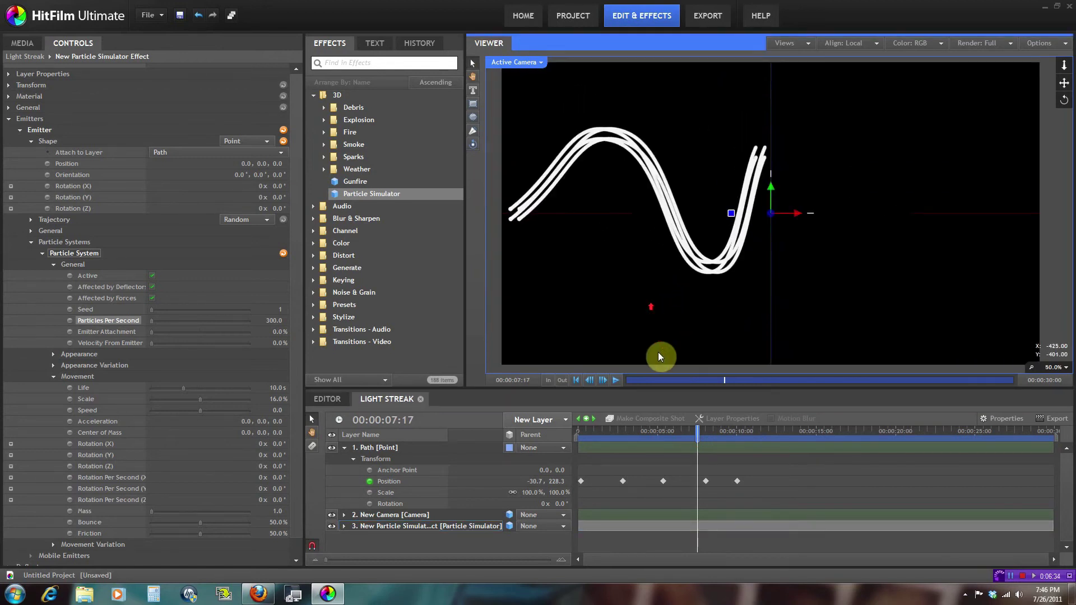
pyautogui.moveTo(648, 430); pyautogui.dragTo(590, 429)
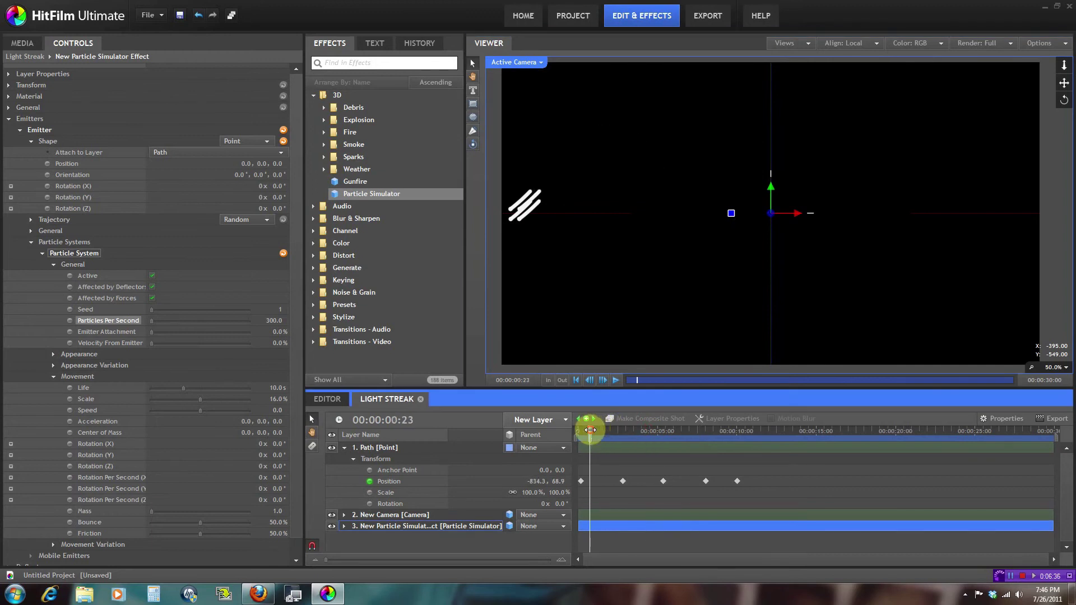
# Expand Appearance, enable Color keyframing, and set a blue particle colour at 0:00.
pyautogui.click(52, 264)
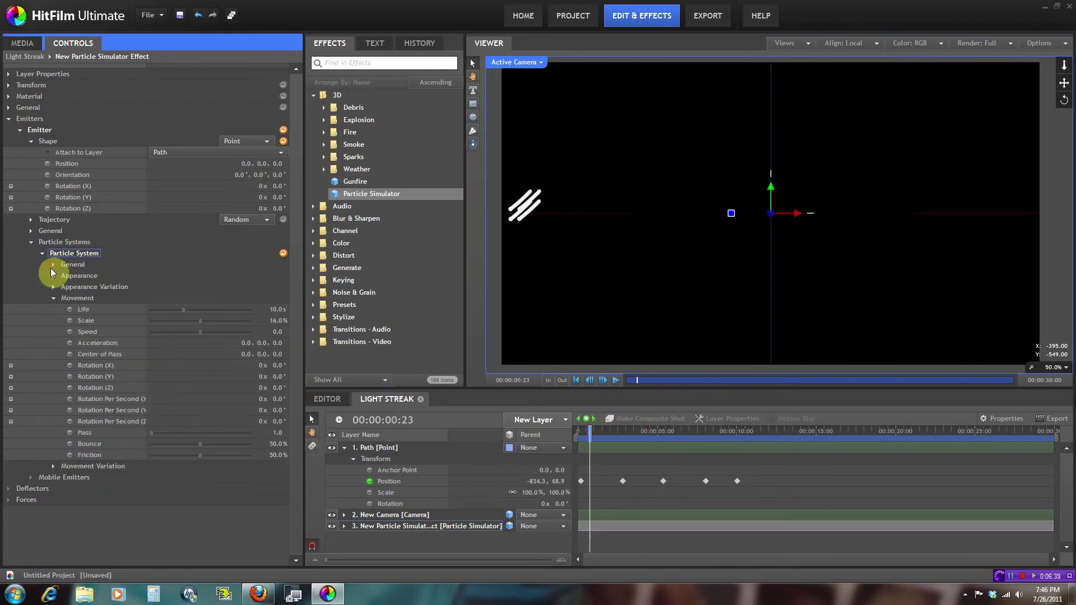
pyautogui.click(53, 275)
pyautogui.scroll(-1, 75, 421)
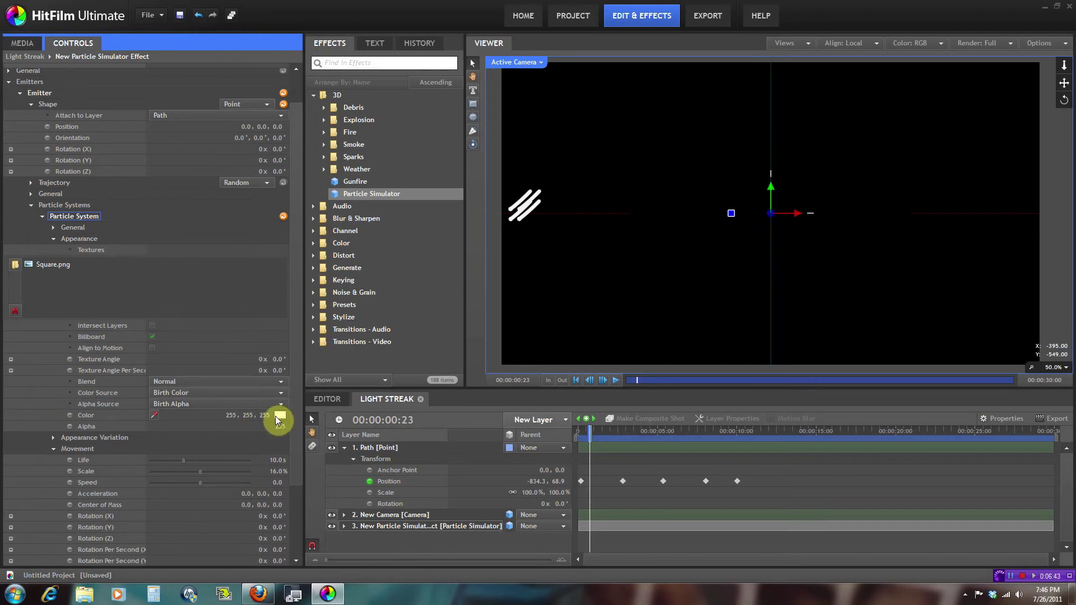
pyautogui.moveTo(588, 430); pyautogui.dragTo(577, 433)
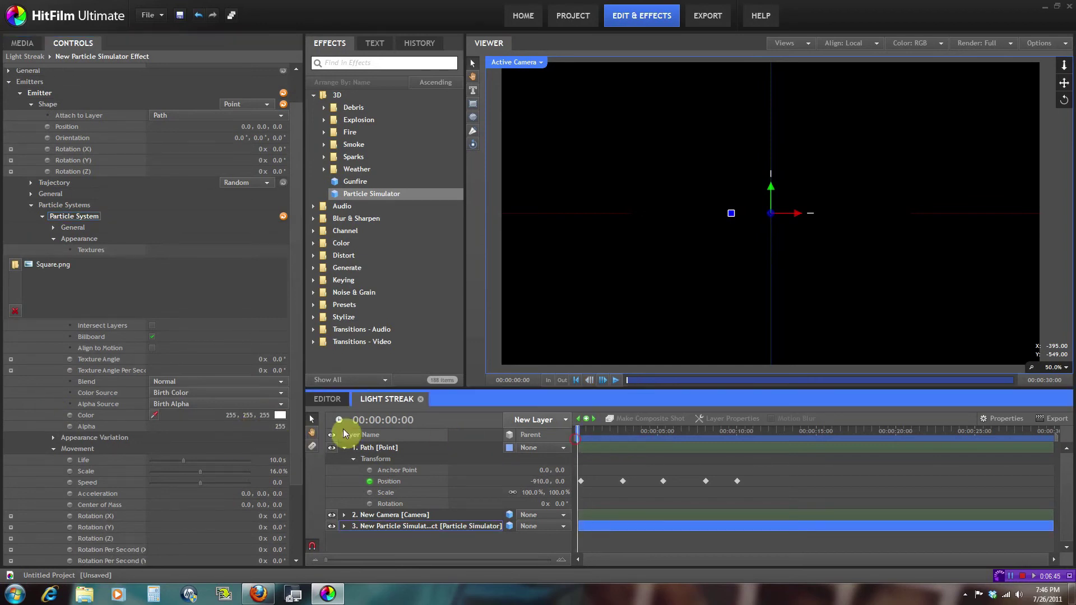
pyautogui.click(71, 416)
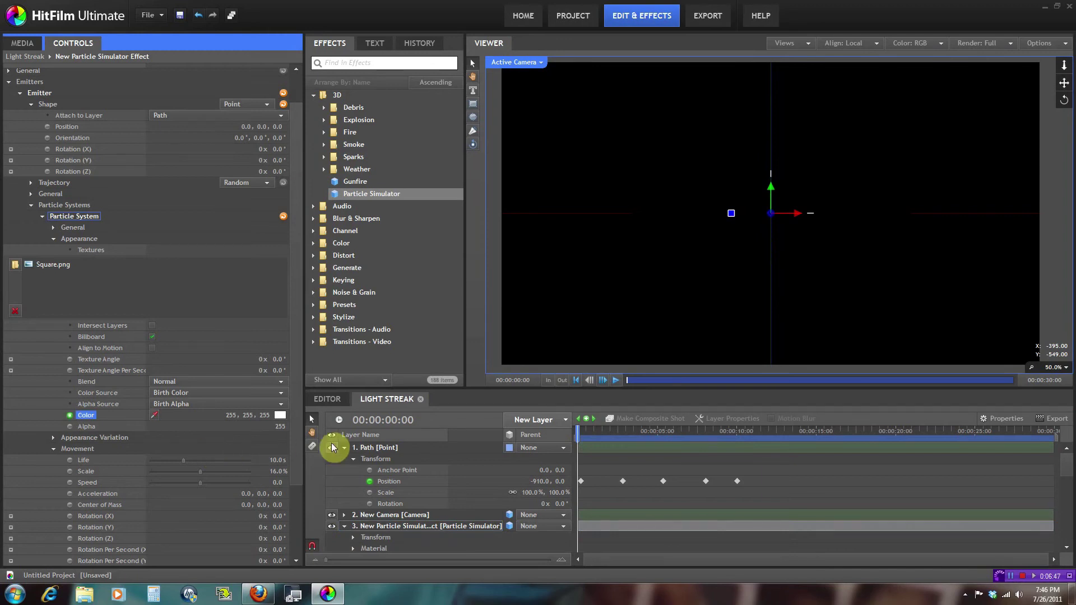
pyautogui.click(279, 418)
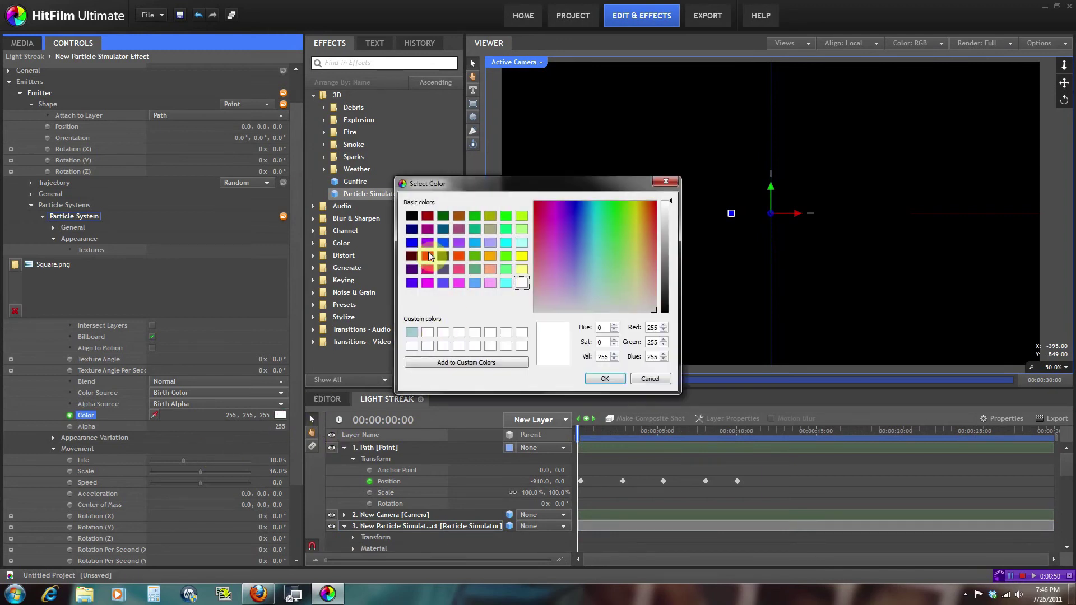
pyautogui.click(437, 242)
pyautogui.click(601, 379)
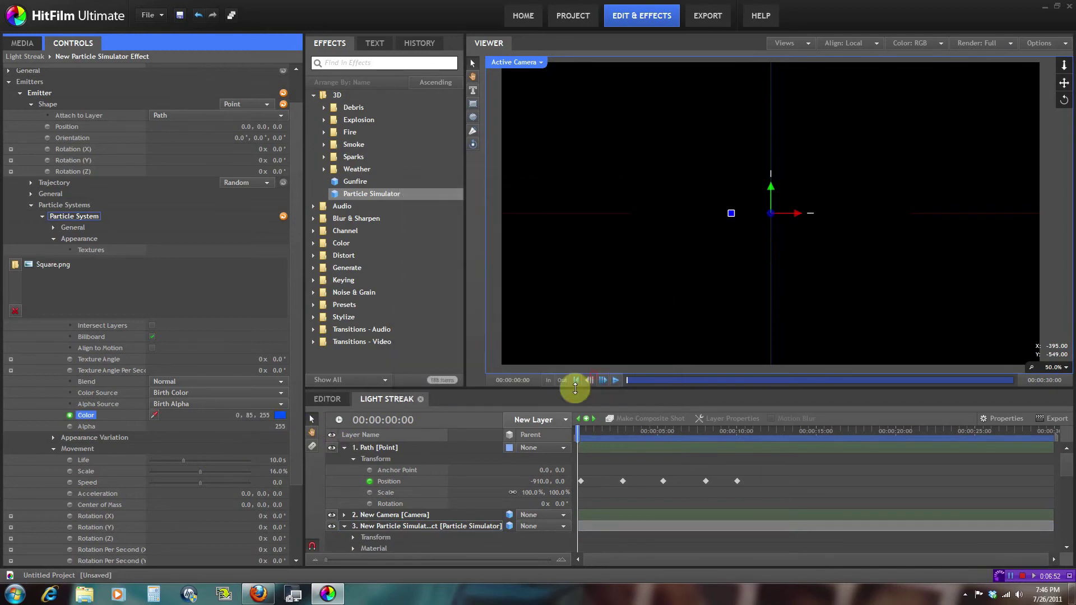
# Keyframe the particle Color to yellow at 02:25 and red at 05:13.
pyautogui.moveTo(576, 436); pyautogui.dragTo(623, 431)
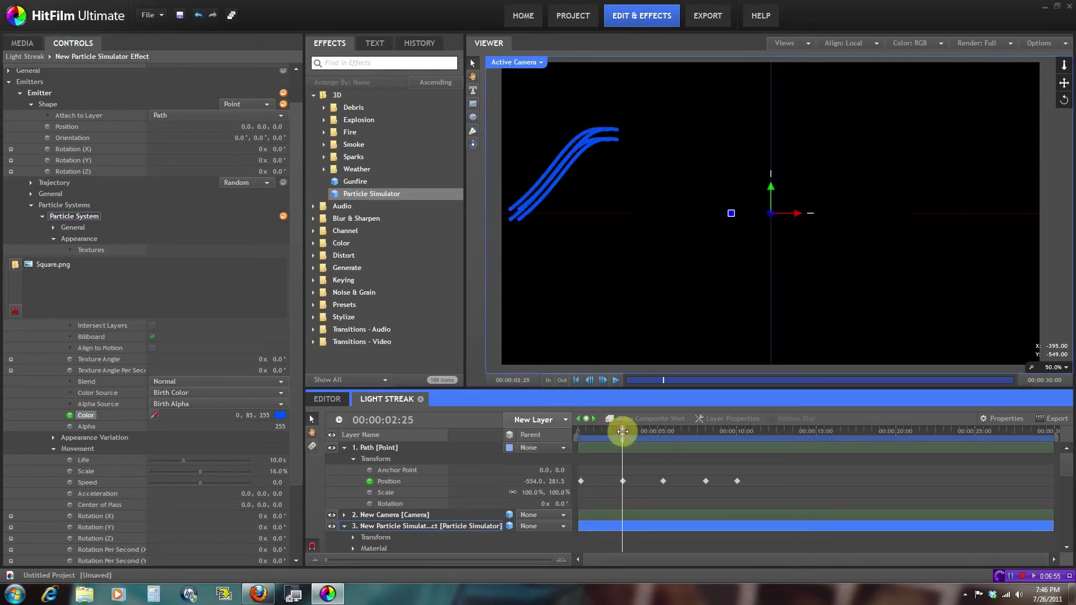
pyautogui.click(279, 415)
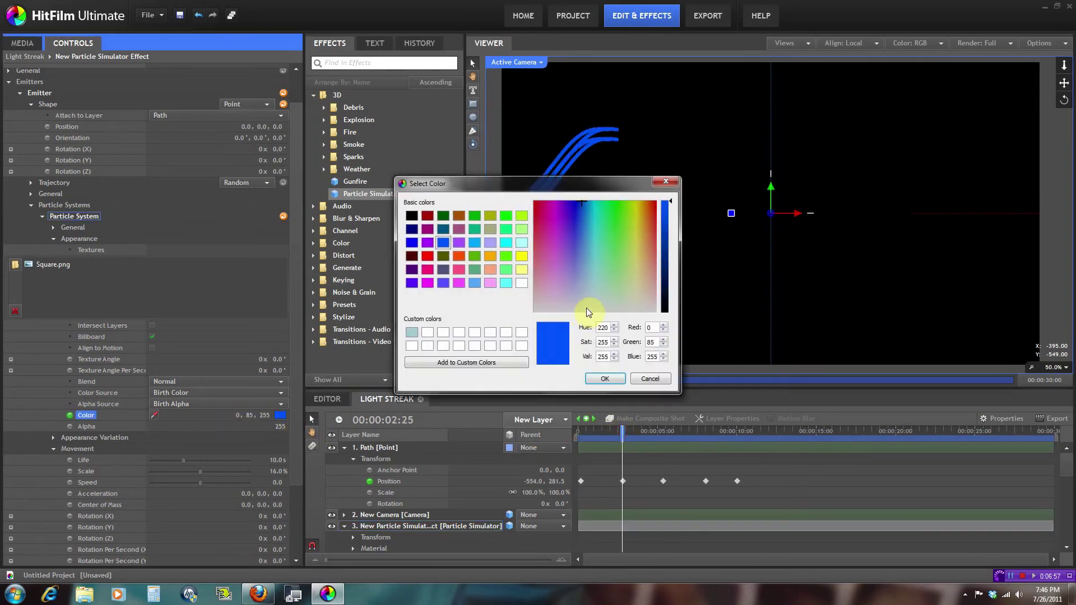
pyautogui.click(521, 256)
pyautogui.click(612, 379)
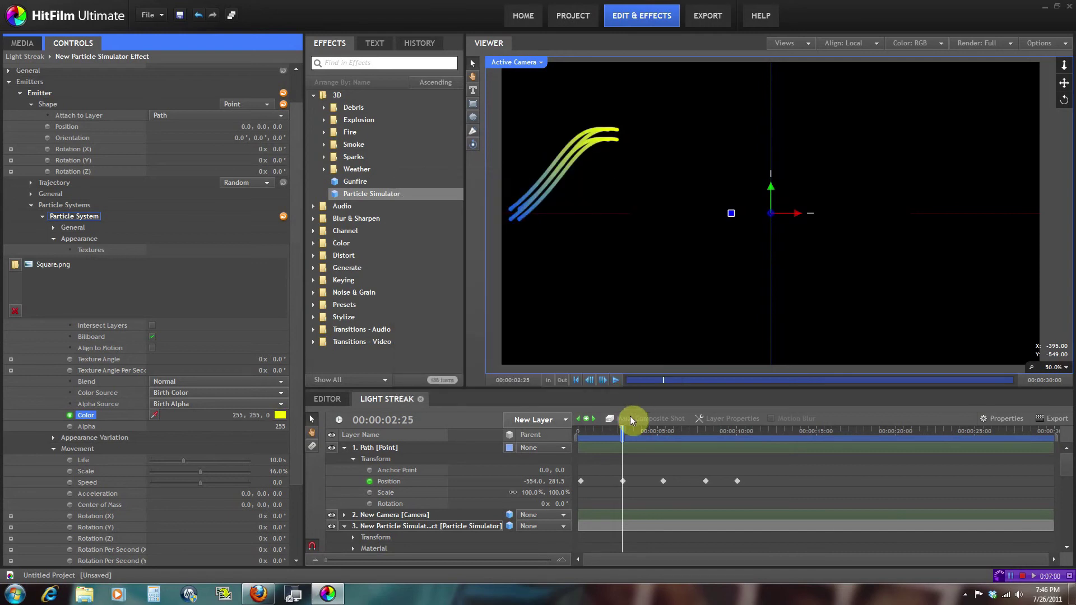
pyautogui.moveTo(626, 432); pyautogui.dragTo(664, 434)
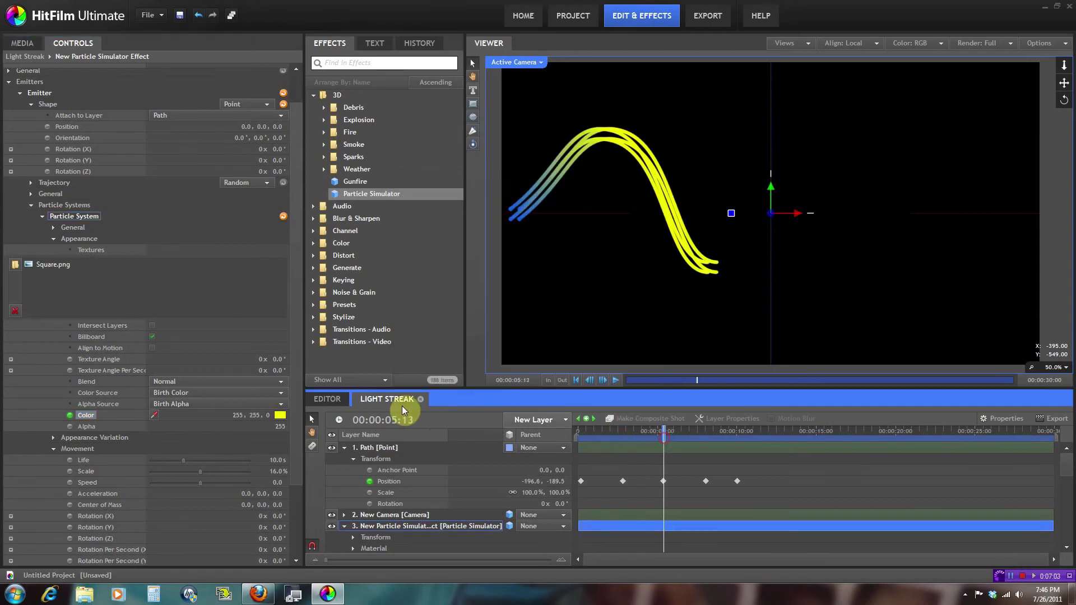
pyautogui.click(279, 415)
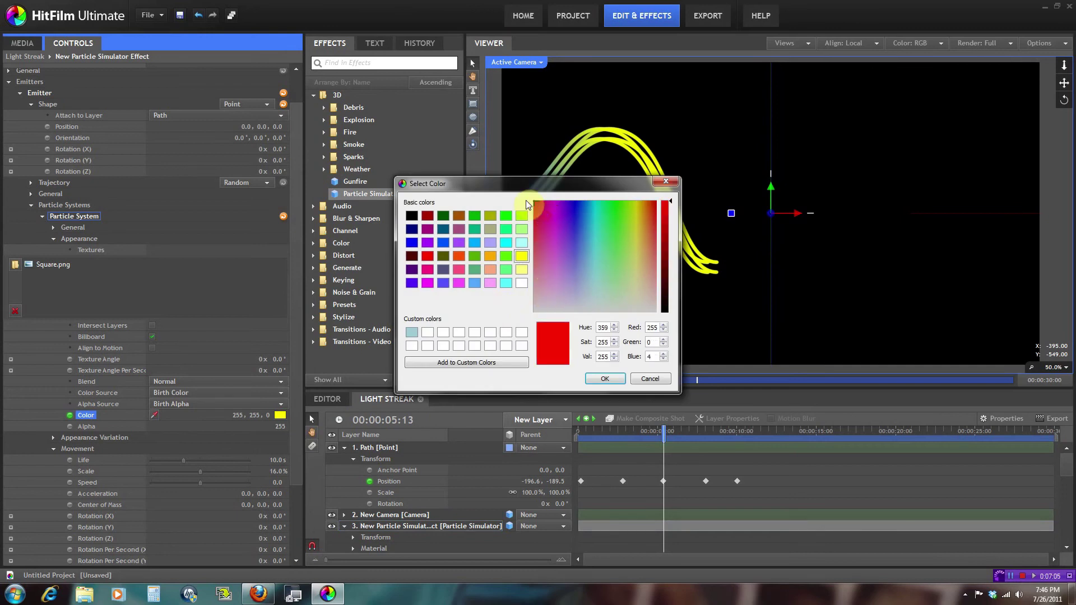
pyautogui.click(610, 380)
# Keyframe bright green at 08:03 and blue again at 10:14, then return to 03:10.
pyautogui.moveTo(663, 435); pyautogui.dragTo(706, 435)
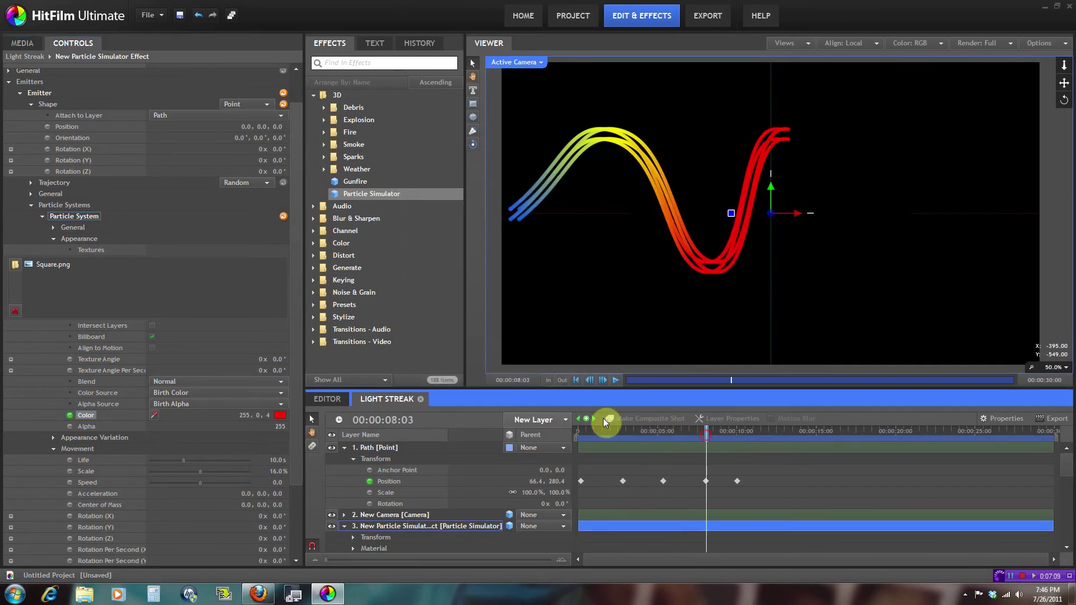
pyautogui.click(279, 415)
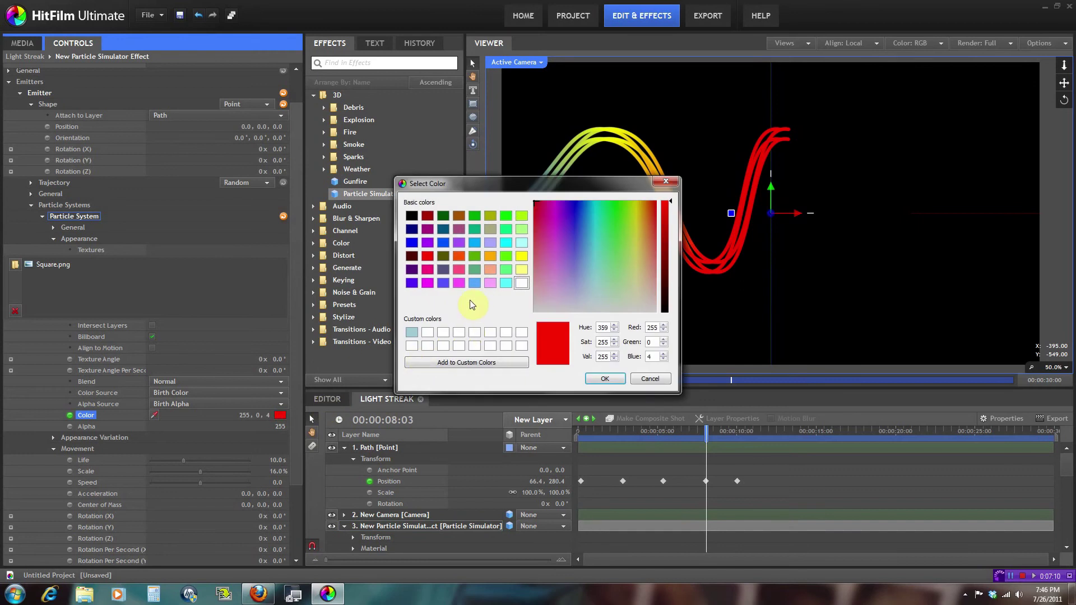
pyautogui.click(506, 216)
pyautogui.click(605, 379)
pyautogui.moveTo(704, 434); pyautogui.dragTo(744, 434)
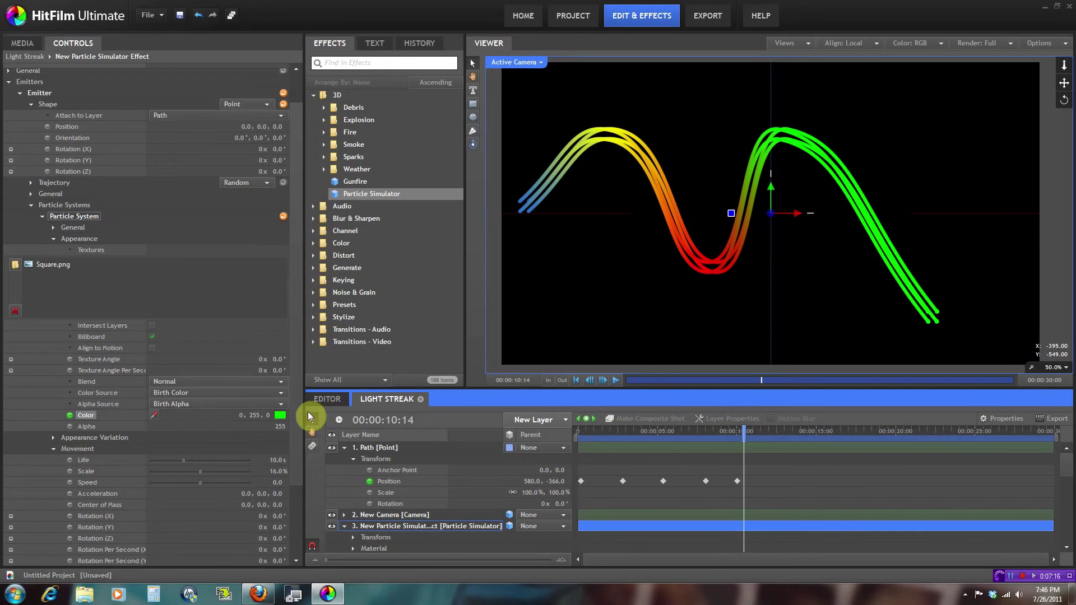
pyautogui.click(280, 415)
pyautogui.click(443, 242)
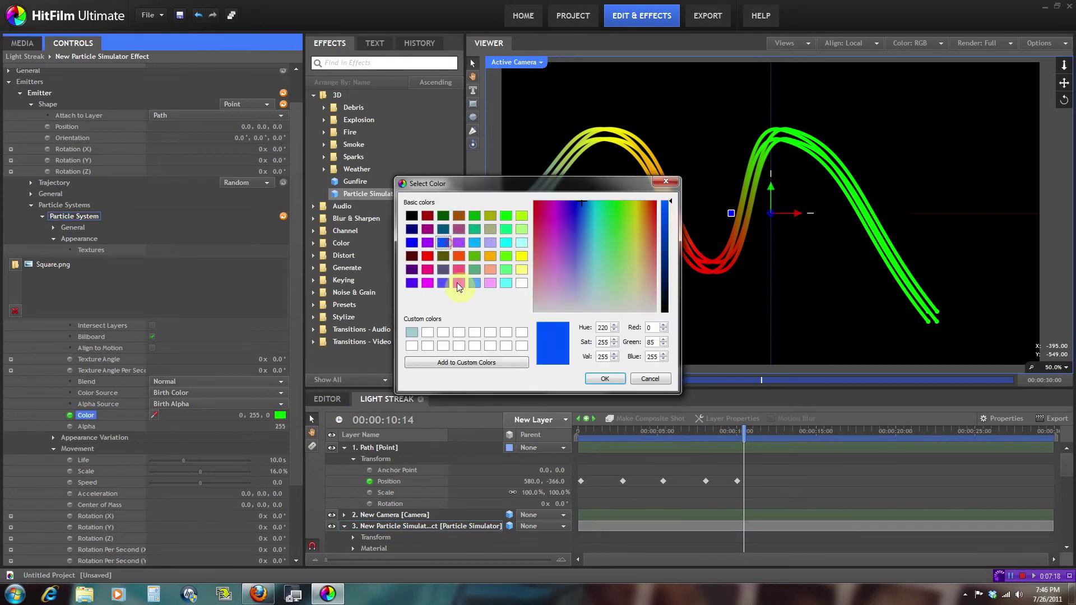
pyautogui.click(605, 379)
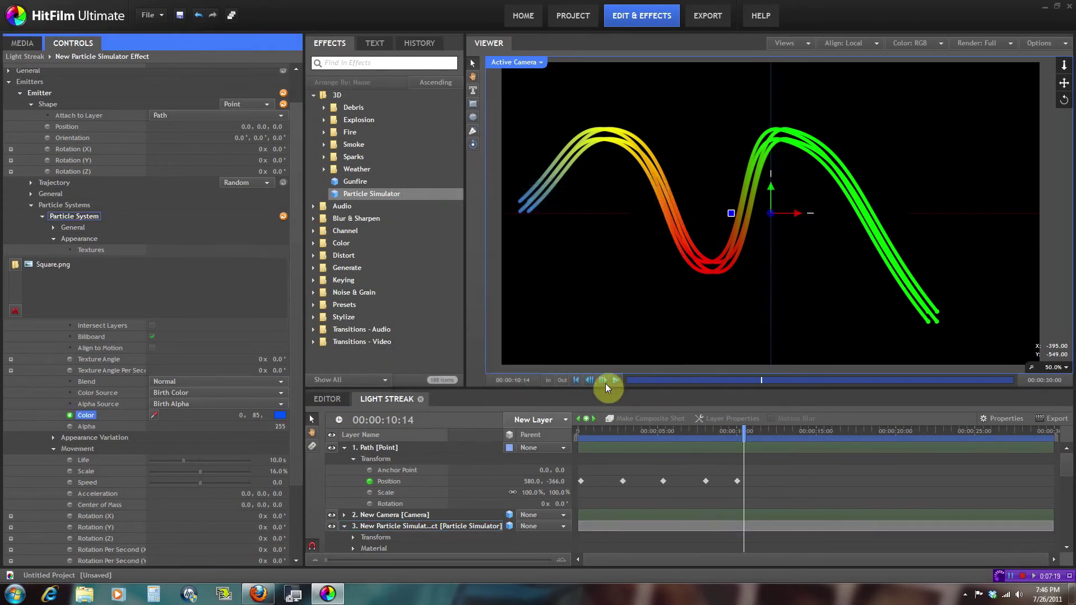
pyautogui.click(630, 434)
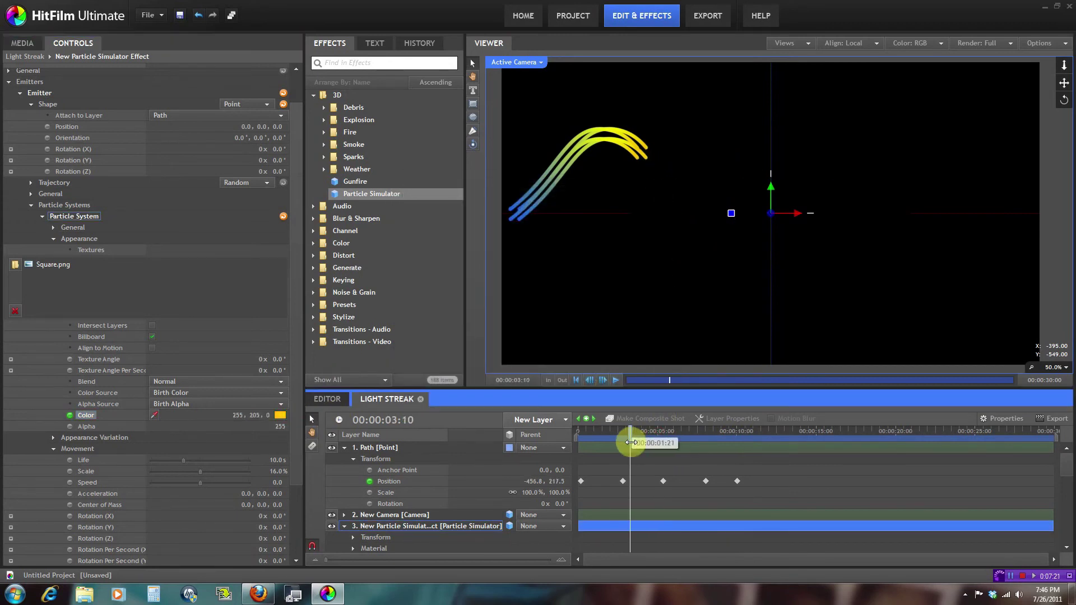
# Compare Current Color with Birth Color as the Color Source, settling on Birth Color for a gradient streak.
pyautogui.click(169, 394)
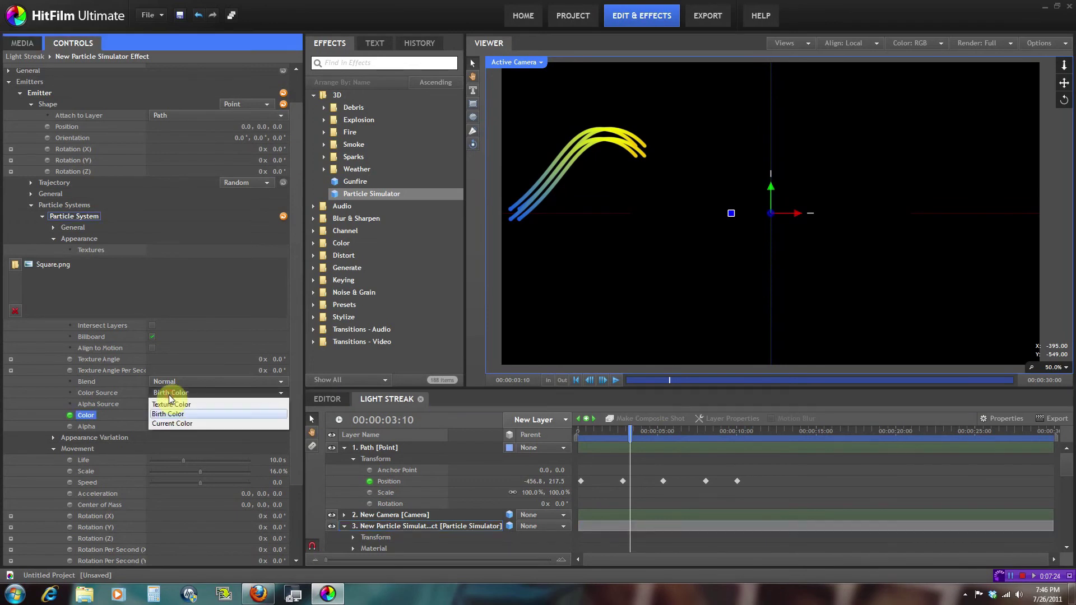
pyautogui.click(176, 395)
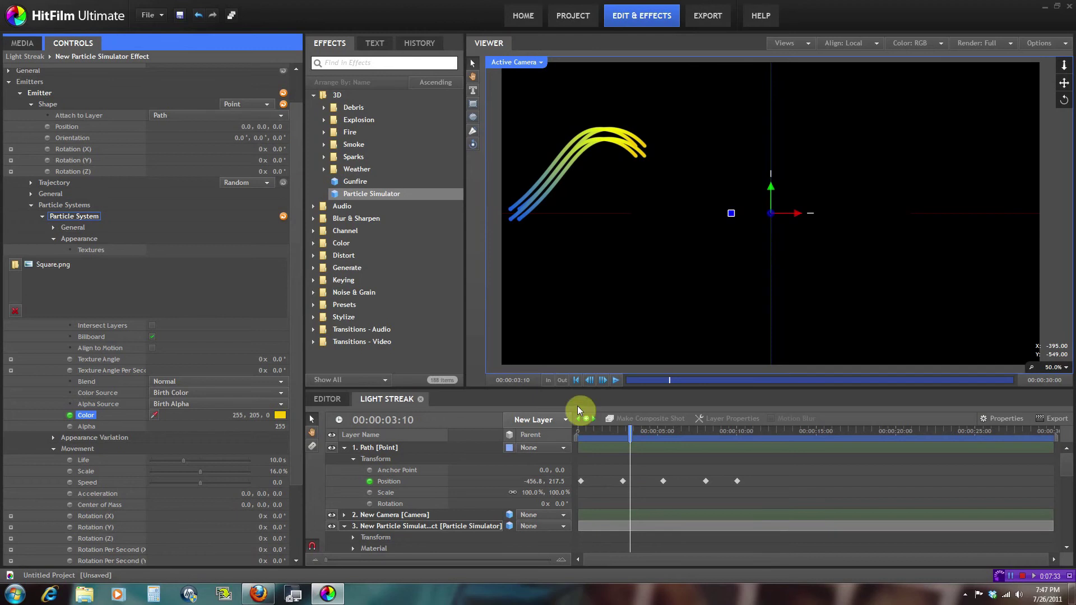
pyautogui.moveTo(593, 441)
pyautogui.mouseDown()
pyautogui.moveTo(601, 429)
pyautogui.moveTo(646, 421)
pyautogui.mouseUp()
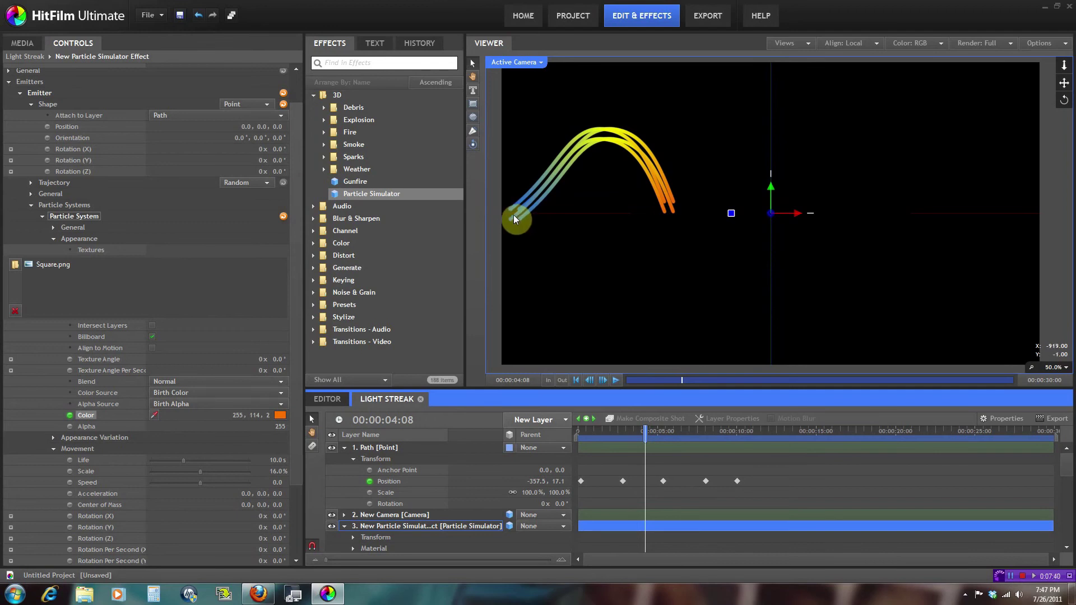
pyautogui.click(281, 392)
pyautogui.click(283, 424)
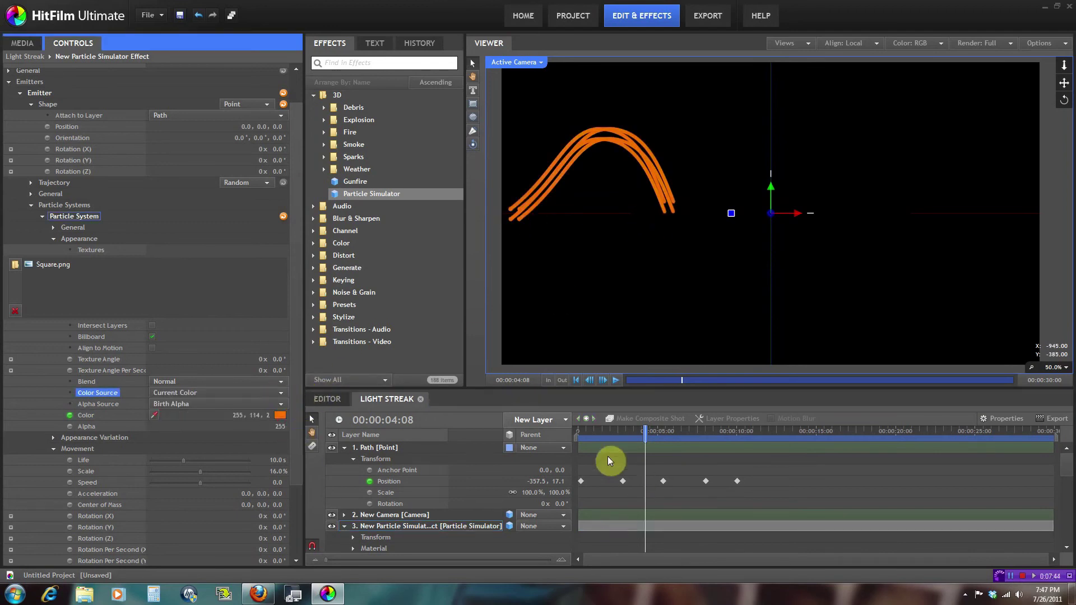
pyautogui.moveTo(583, 435)
pyautogui.mouseDown()
pyautogui.moveTo(605, 423)
pyautogui.moveTo(695, 427)
pyautogui.mouseUp()
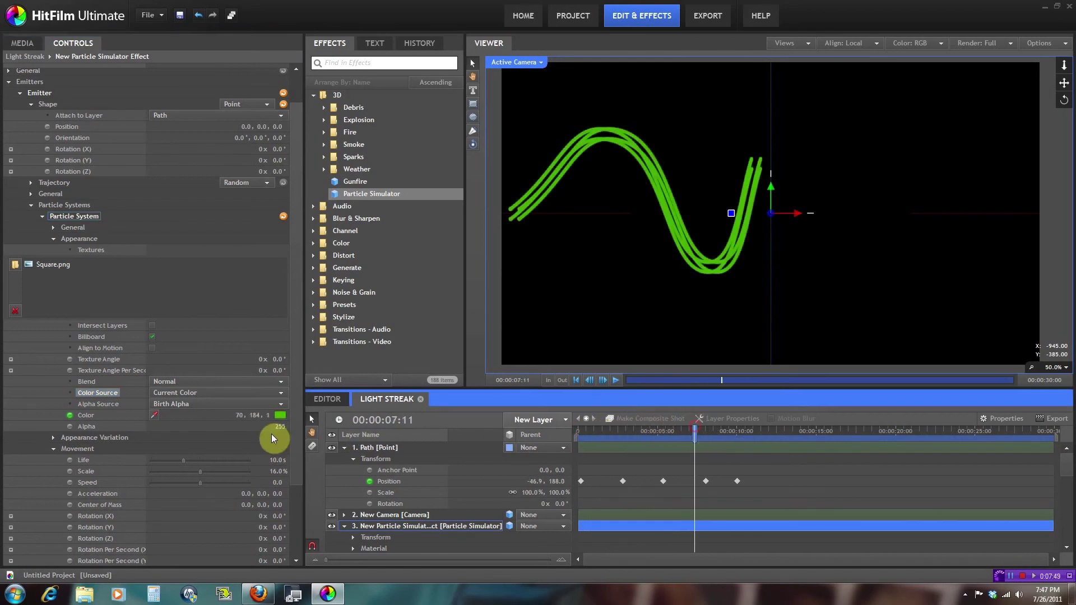
pyautogui.click(238, 395)
pyautogui.click(244, 416)
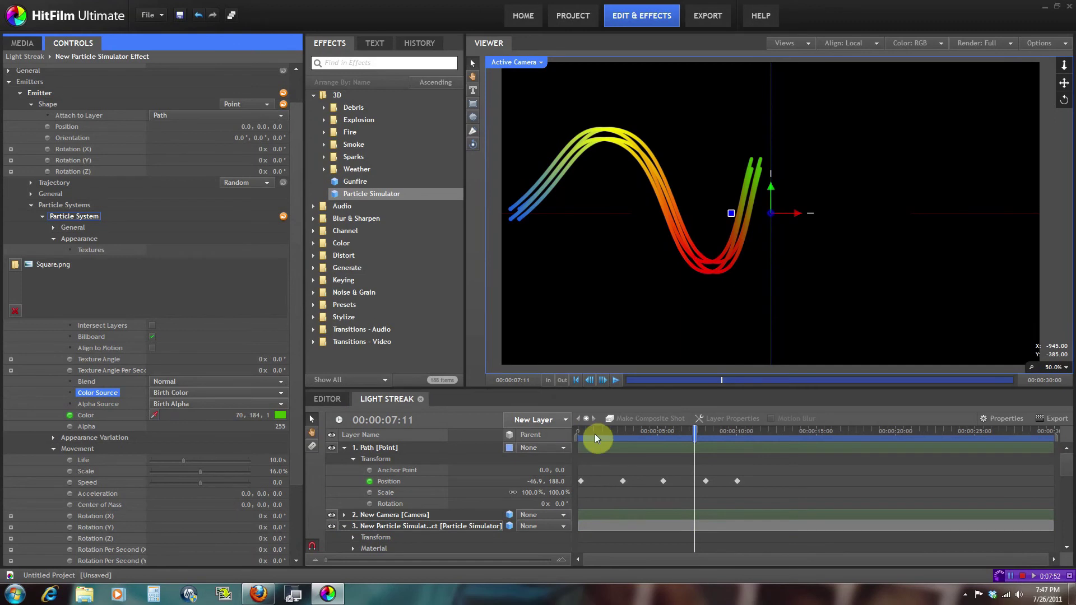
pyautogui.moveTo(594, 434)
pyautogui.mouseDown()
pyautogui.moveTo(737, 442)
pyautogui.moveTo(579, 439)
pyautogui.moveTo(607, 428)
pyautogui.moveTo(625, 439)
pyautogui.mouseUp()
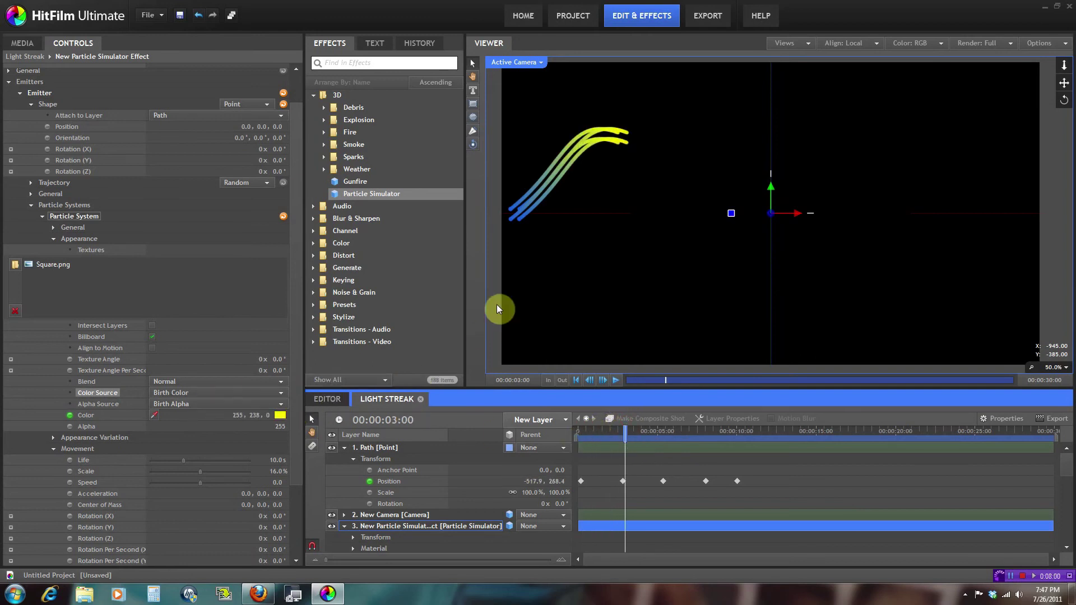
# Collapse Appearance, preview the longer streak, and add a New Grade layer above Path.
pyautogui.click(54, 240)
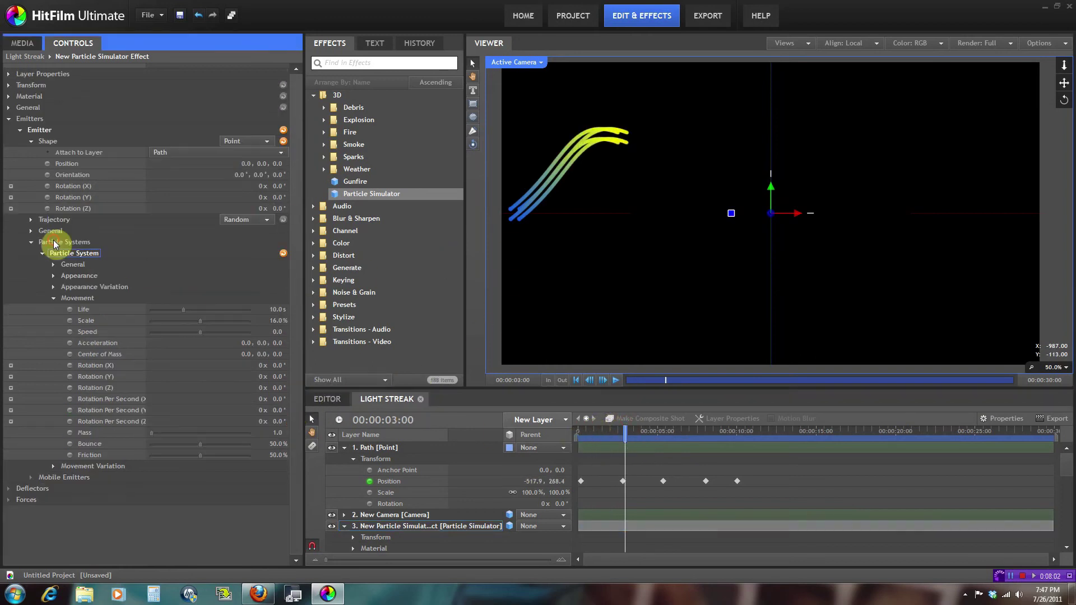
pyautogui.moveTo(580, 429)
pyautogui.mouseDown()
pyautogui.moveTo(666, 409)
pyautogui.moveTo(681, 419)
pyautogui.mouseUp()
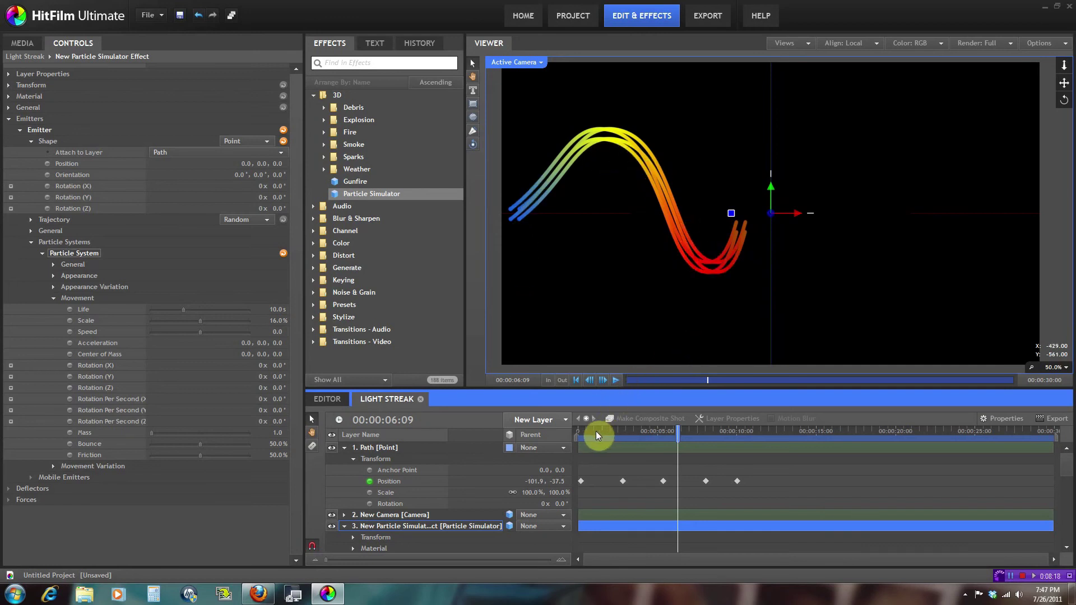
pyautogui.moveTo(596, 431); pyautogui.dragTo(612, 432)
pyautogui.click(533, 421)
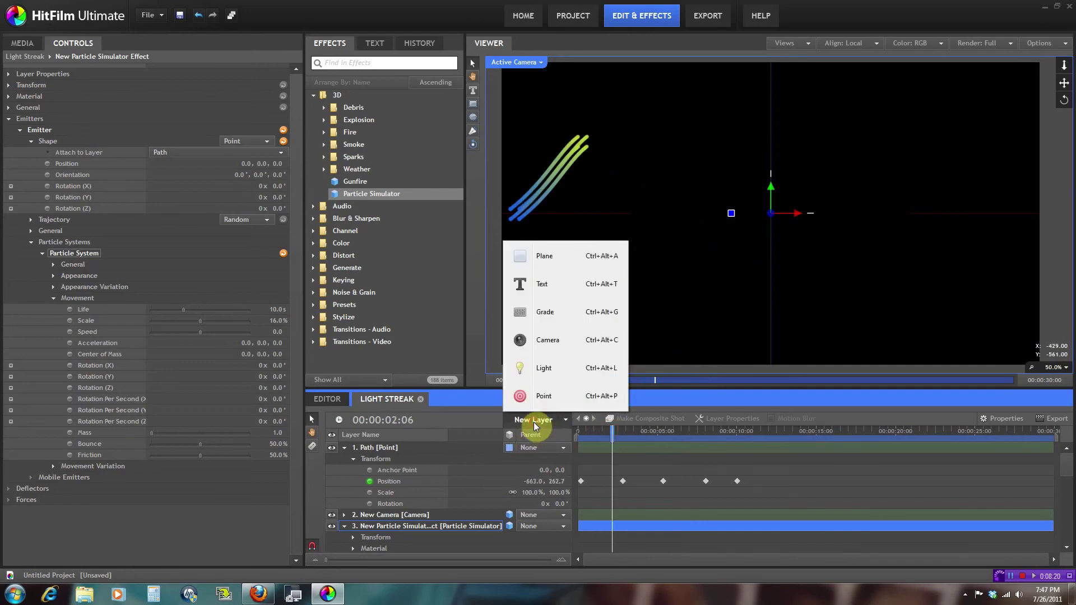
pyautogui.click(535, 312)
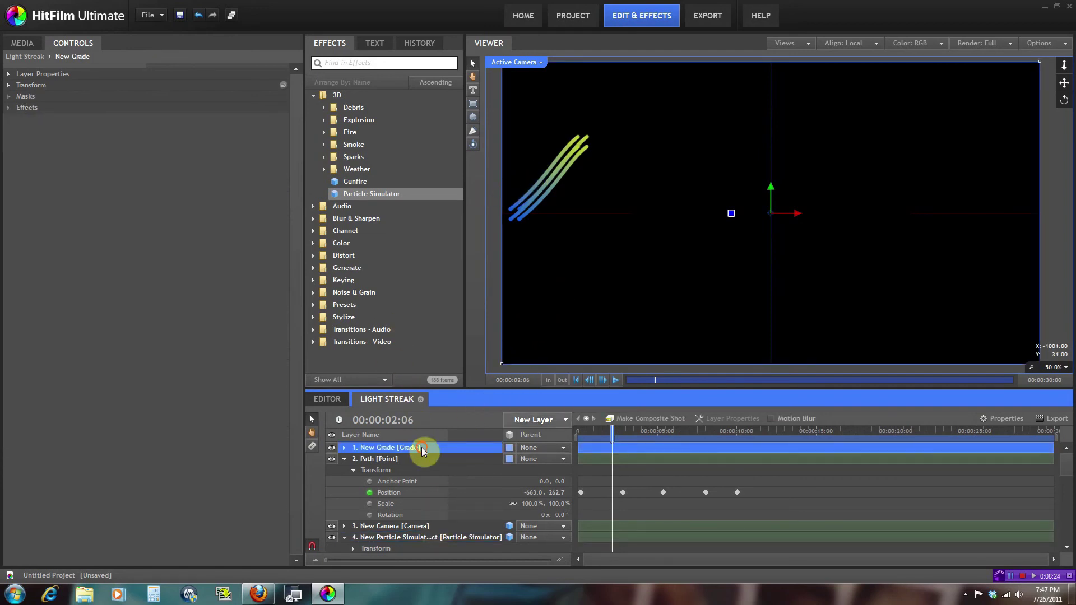
# Apply Blur & Sharpen > Diffuse and Stylize > Glow to the New Grade layer.
pyautogui.click(311, 96)
pyautogui.click(314, 120)
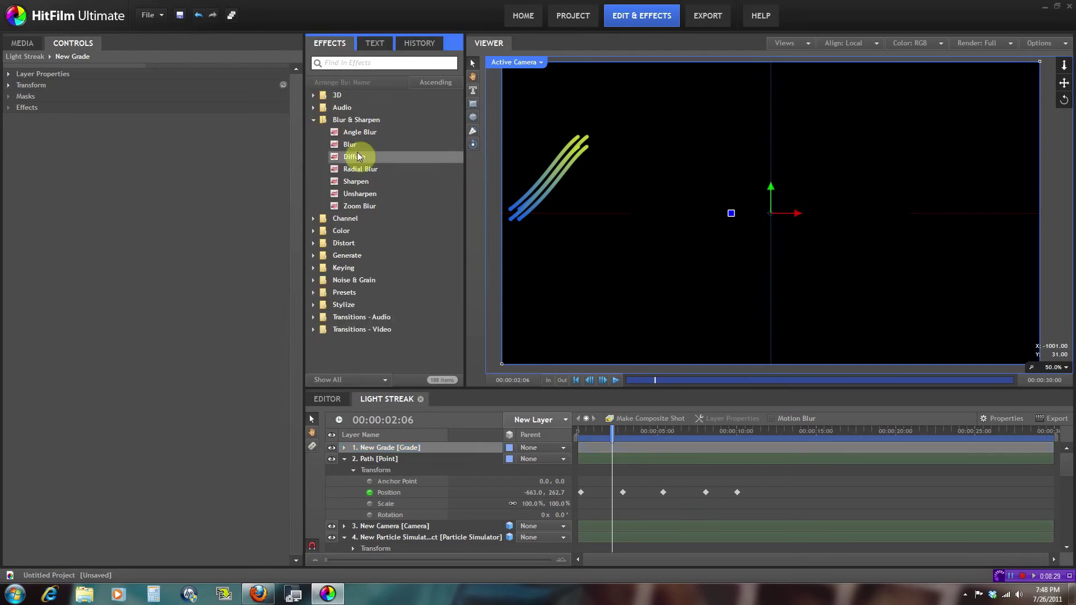
pyautogui.moveTo(356, 161); pyautogui.dragTo(379, 446)
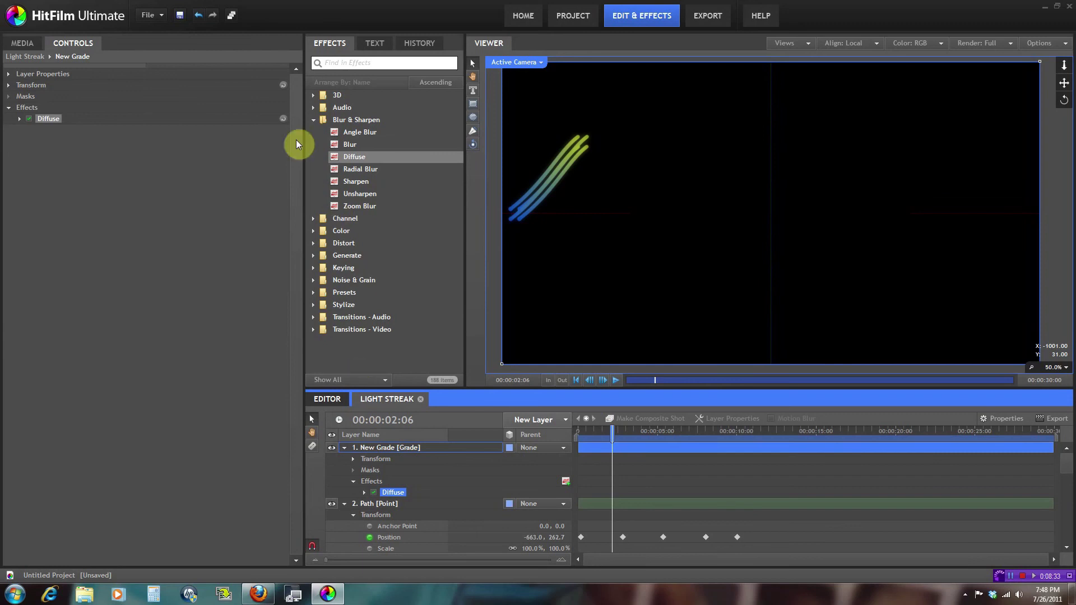
pyautogui.click(313, 119)
pyautogui.click(314, 219)
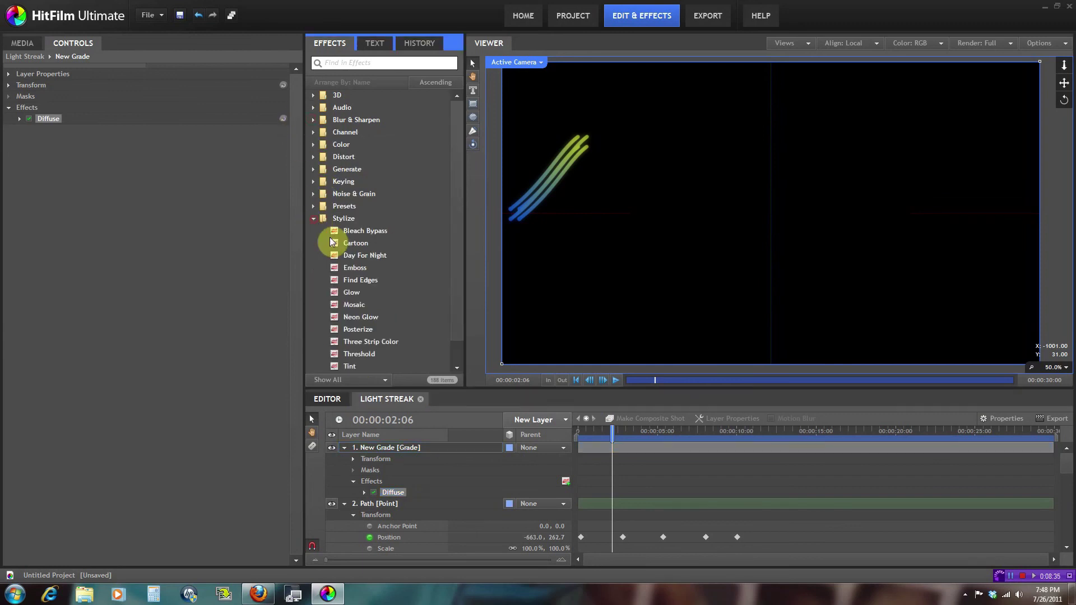
pyautogui.moveTo(358, 294); pyautogui.dragTo(370, 449)
# Expand the Diffuse and Glow settings and toggle Glow off to compare the streak.
pyautogui.click(19, 120)
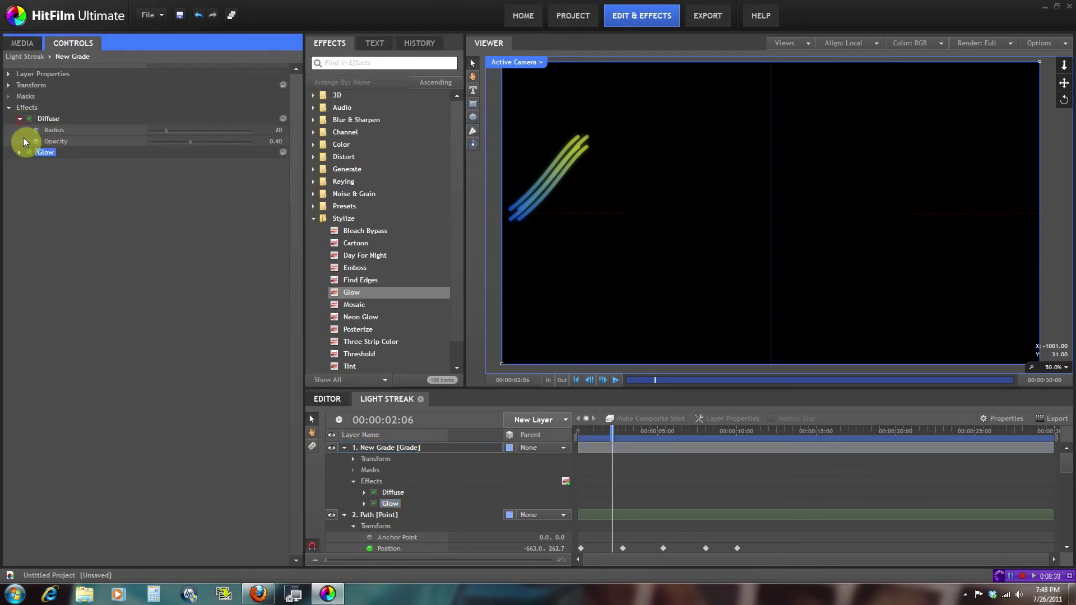
pyautogui.click(20, 152)
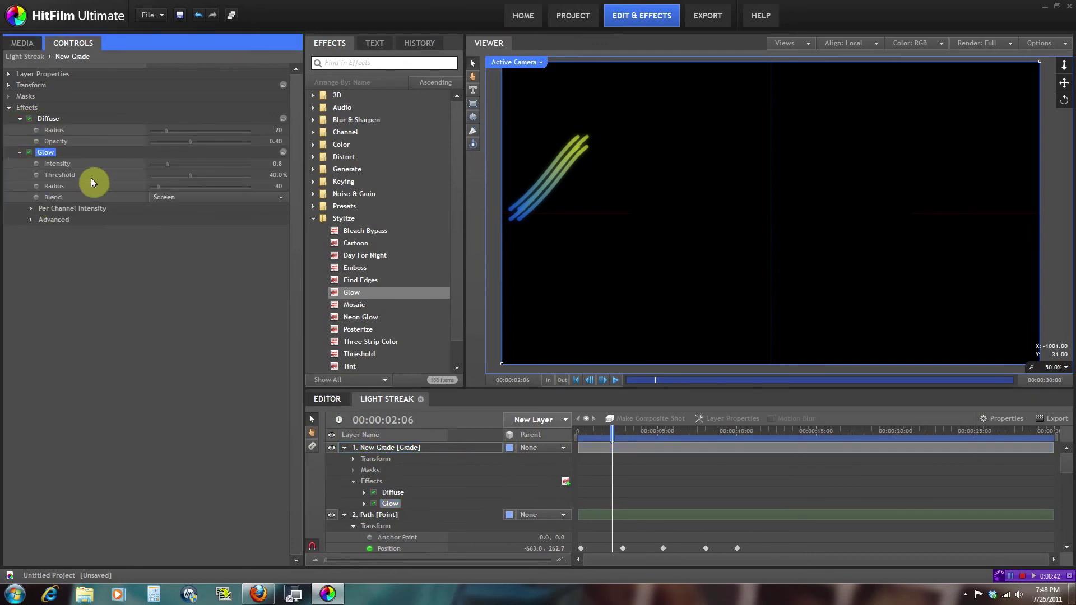
pyautogui.click(29, 153)
pyautogui.click(616, 432)
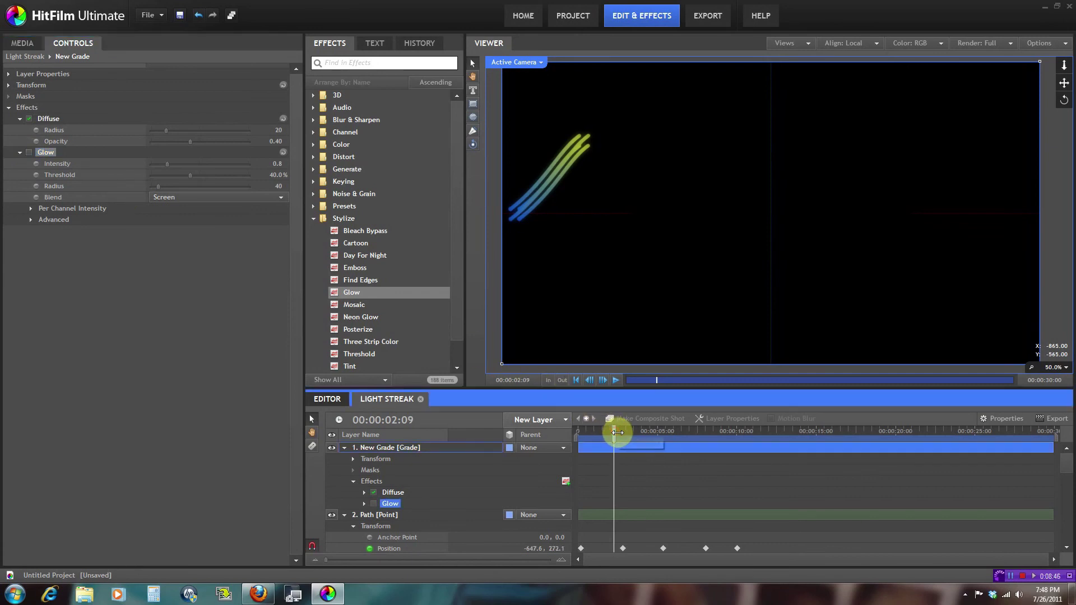
pyautogui.moveTo(615, 432); pyautogui.dragTo(630, 434)
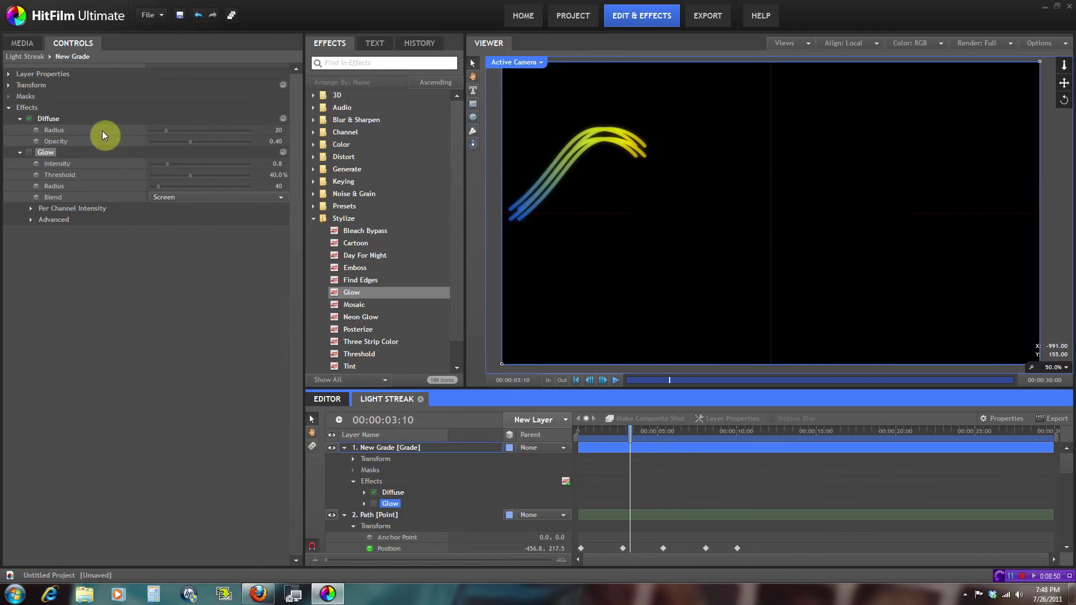
# Adjust Diffuse to Radius 63, Opacity 0.69 and Glow to Intensity 1.0, Radius 51, then preview.
pyautogui.moveTo(165, 132); pyautogui.dragTo(176, 134)
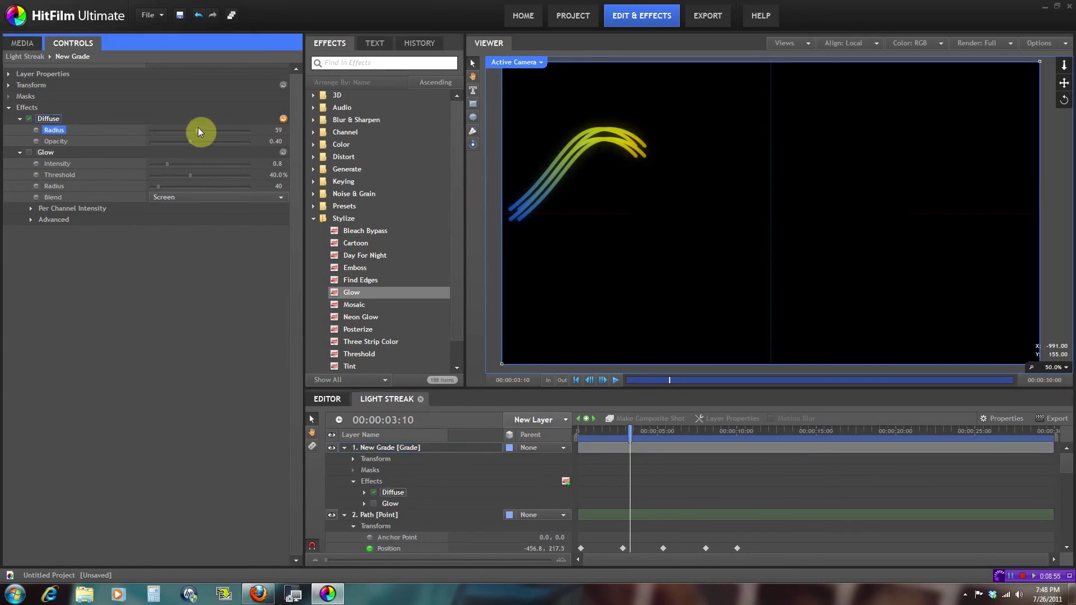
pyautogui.moveTo(188, 142); pyautogui.dragTo(216, 147)
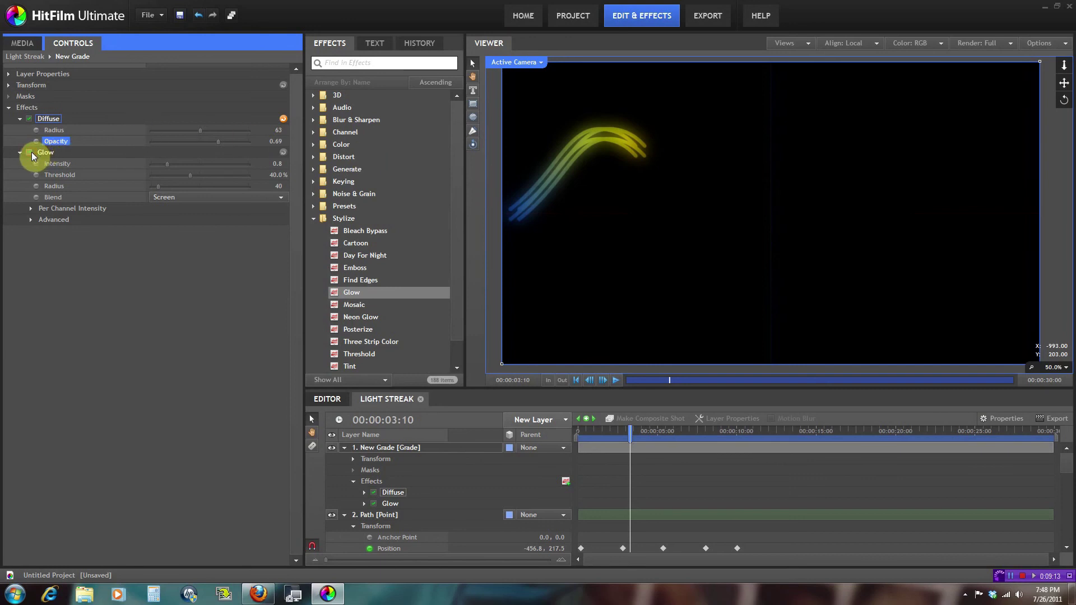
pyautogui.click(167, 163)
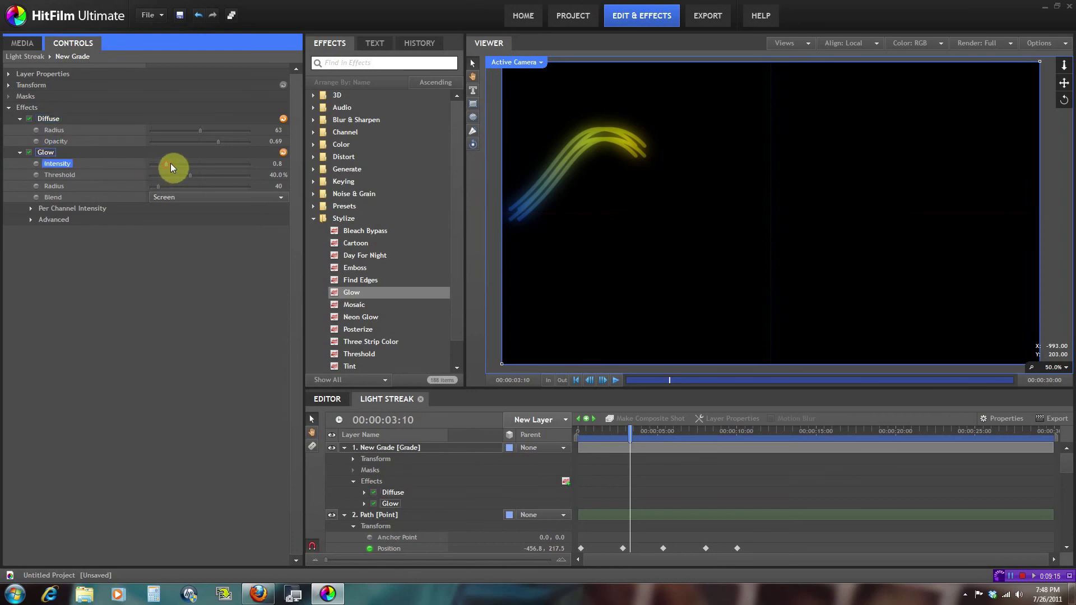
pyautogui.moveTo(173, 163); pyautogui.dragTo(173, 163)
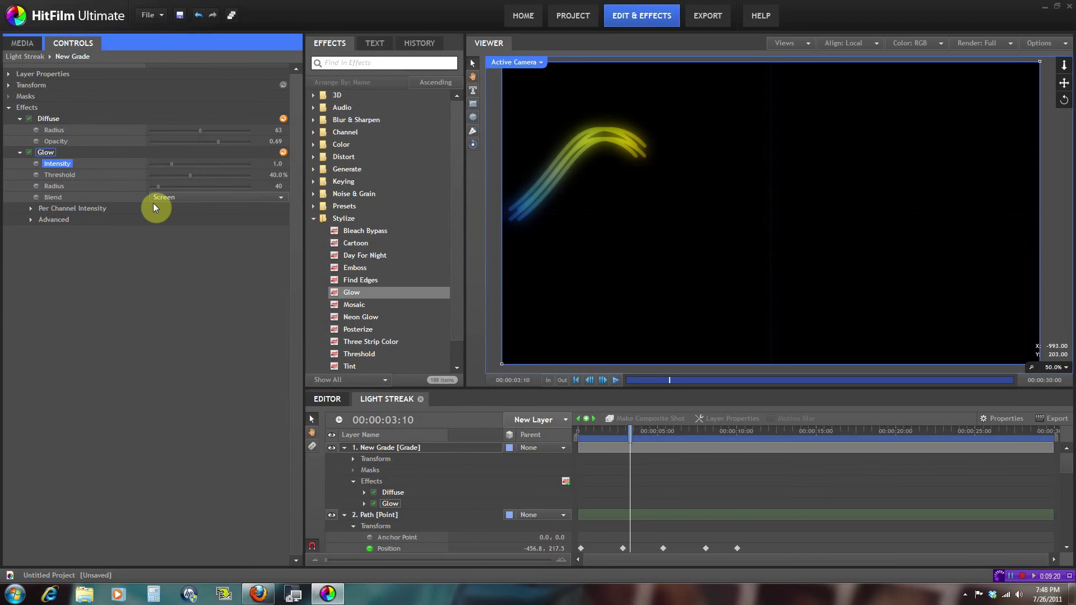
pyautogui.moveTo(160, 187); pyautogui.dragTo(169, 186)
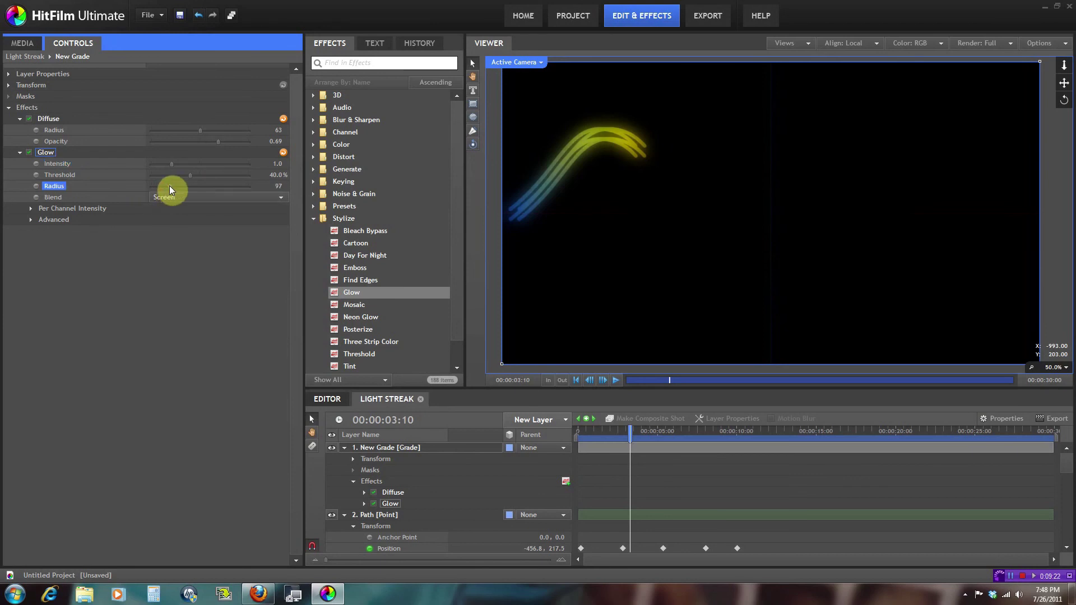
pyautogui.moveTo(159, 194); pyautogui.dragTo(161, 194)
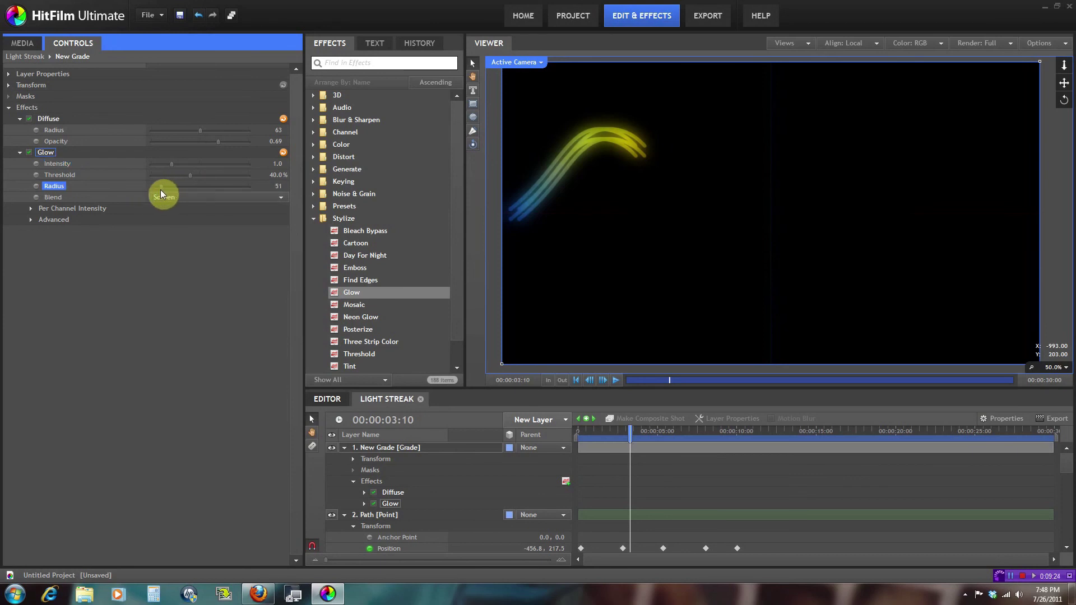
pyautogui.moveTo(597, 427)
pyautogui.mouseDown()
pyautogui.moveTo(714, 419)
pyautogui.moveTo(680, 421)
pyautogui.mouseUp()
# Change the Glow blend mode from Screen to Add.
pyautogui.click(233, 198)
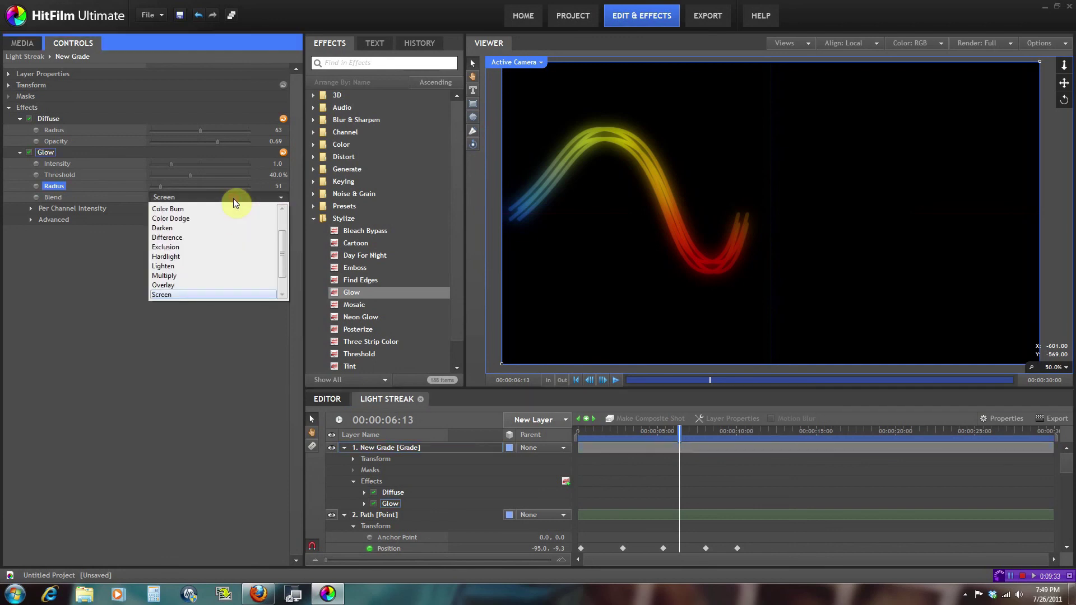
pyautogui.moveTo(280, 247); pyautogui.dragTo(290, 207)
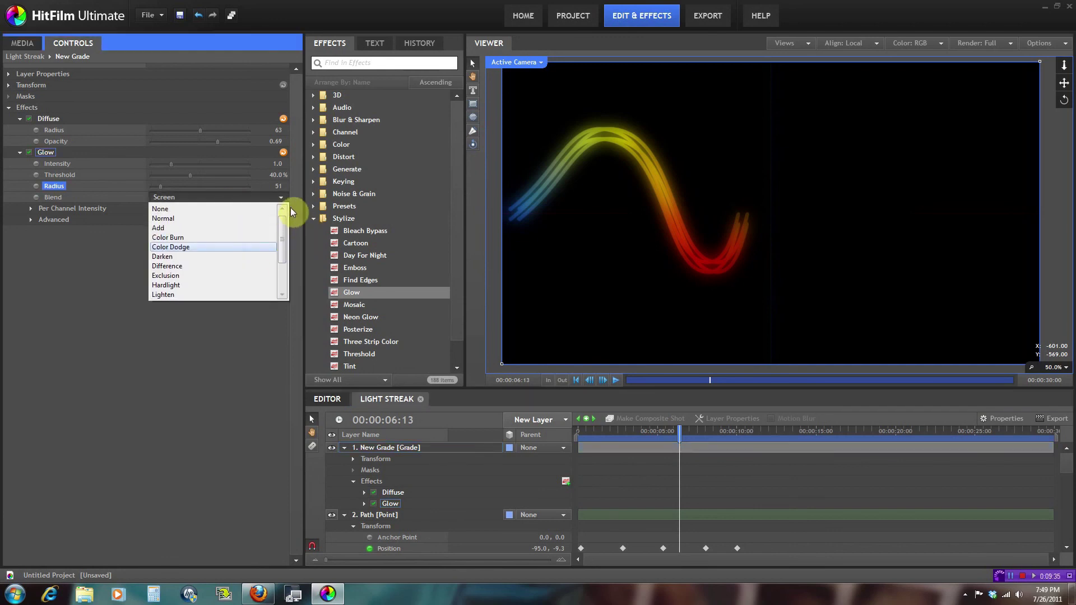
pyautogui.click(248, 228)
# Scrub from the start through the timeline to review the glowing streak animation.
pyautogui.moveTo(605, 424)
pyautogui.mouseDown()
pyautogui.moveTo(595, 423)
pyautogui.moveTo(721, 423)
pyautogui.moveTo(619, 430)
pyautogui.mouseUp()
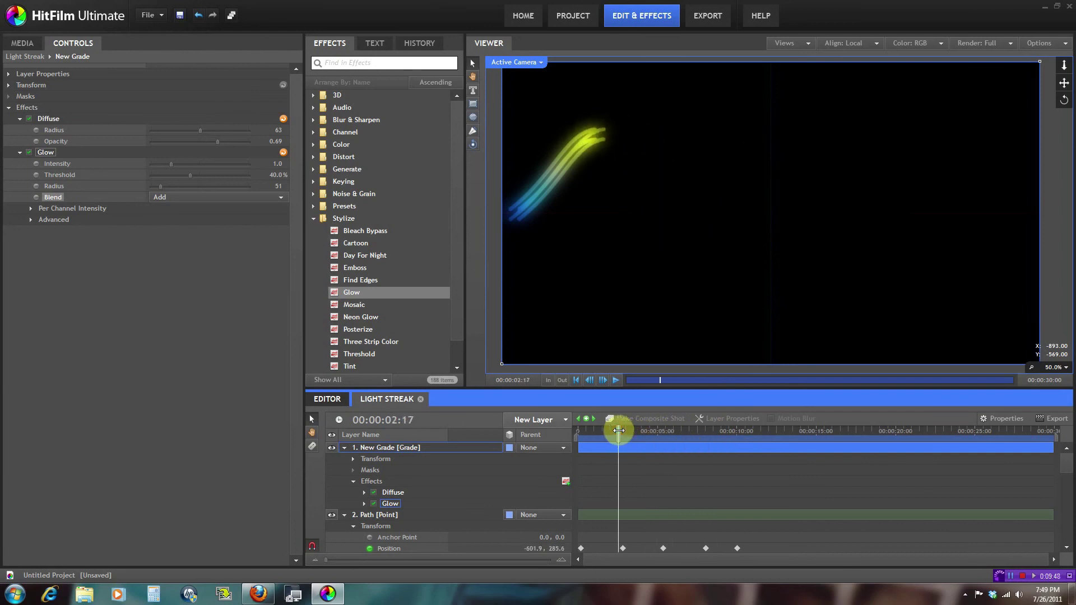
pyautogui.moveTo(619, 429)
pyautogui.mouseDown()
pyautogui.moveTo(583, 429)
pyautogui.moveTo(647, 415)
pyautogui.mouseUp()
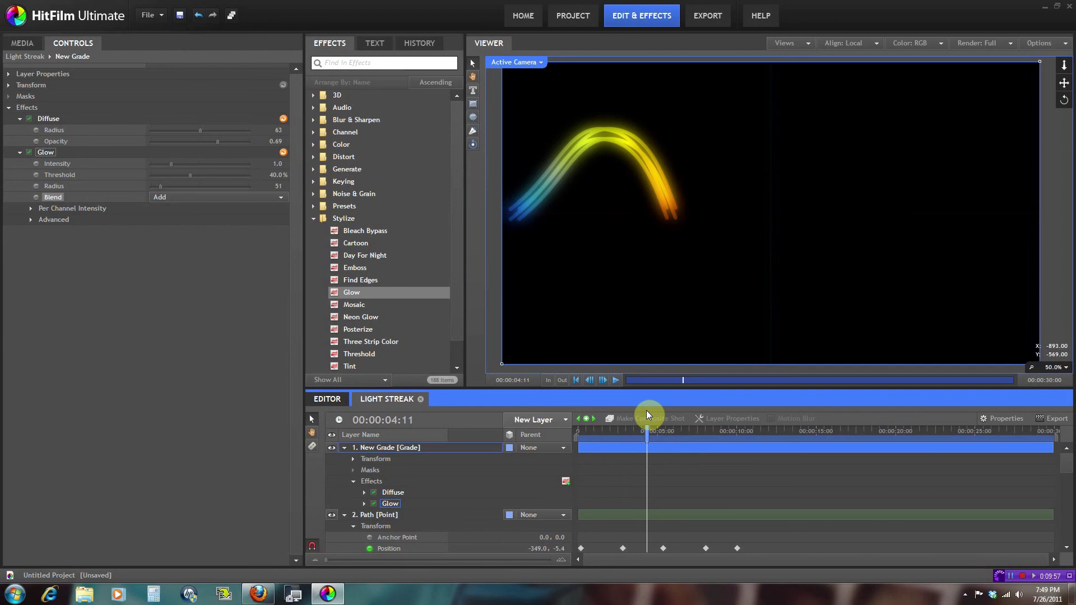
pyautogui.click(581, 431)
pyautogui.moveTo(594, 430); pyautogui.dragTo(637, 416)
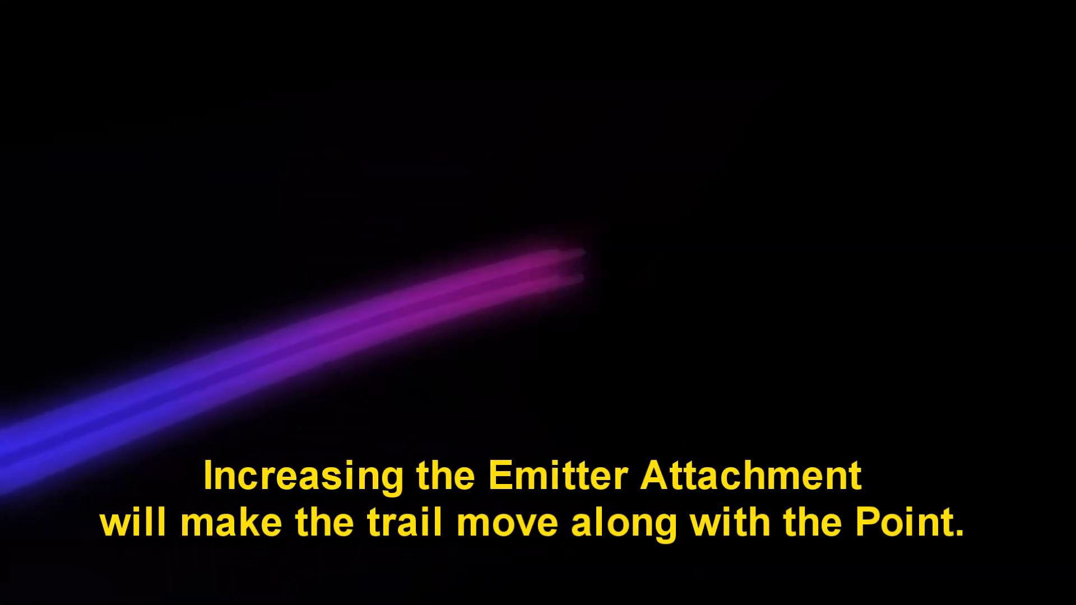